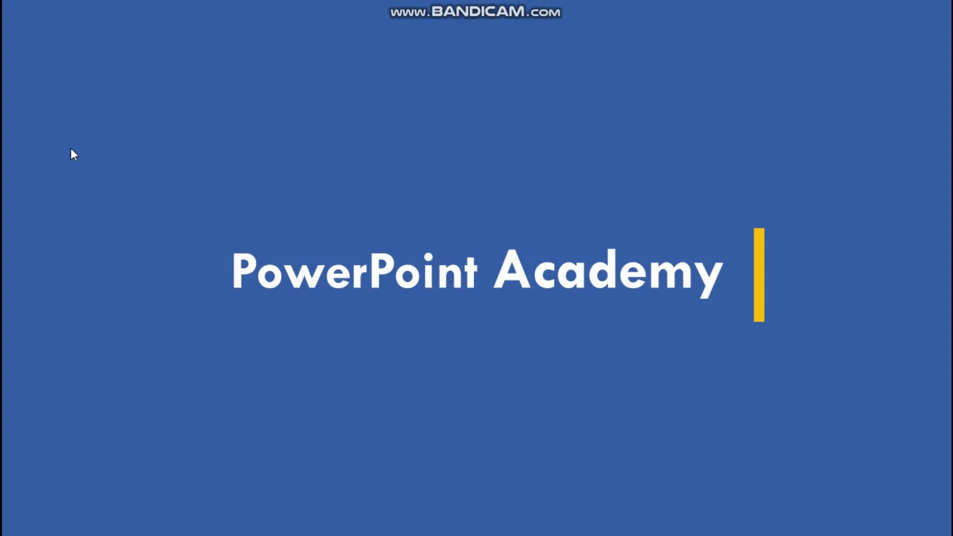
# Step: Exit the slide show of the finished title slide and return to the Home tab in editing view
pyautogui.press('Escape')
pyautogui.click(63, 33)
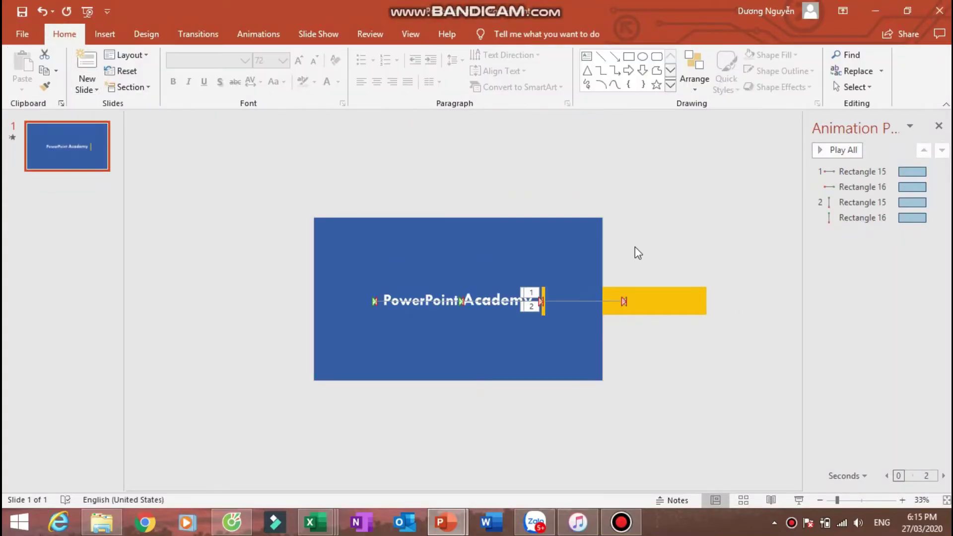
# Step: Add a new blank slide and draw a rectangle covering the whole slide
pyautogui.click(87, 88)
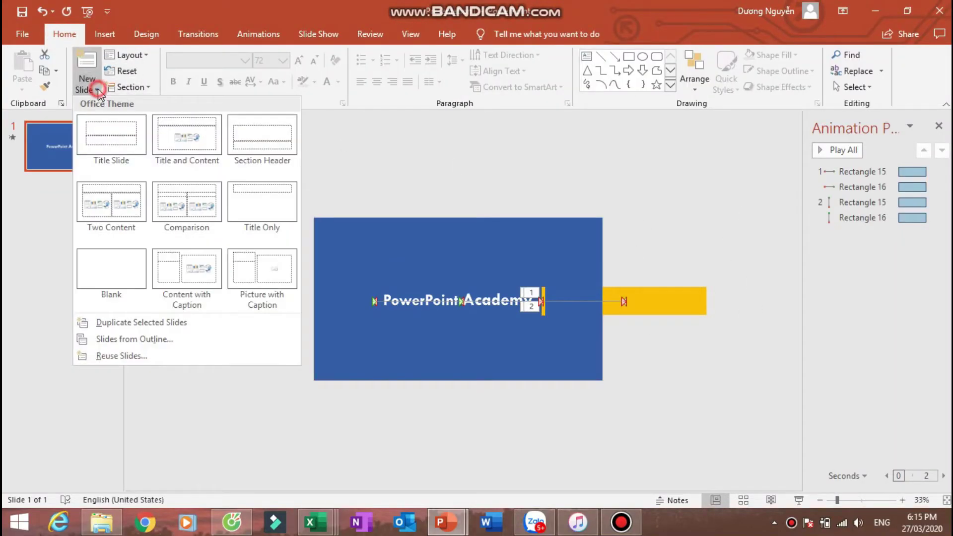
pyautogui.click(110, 263)
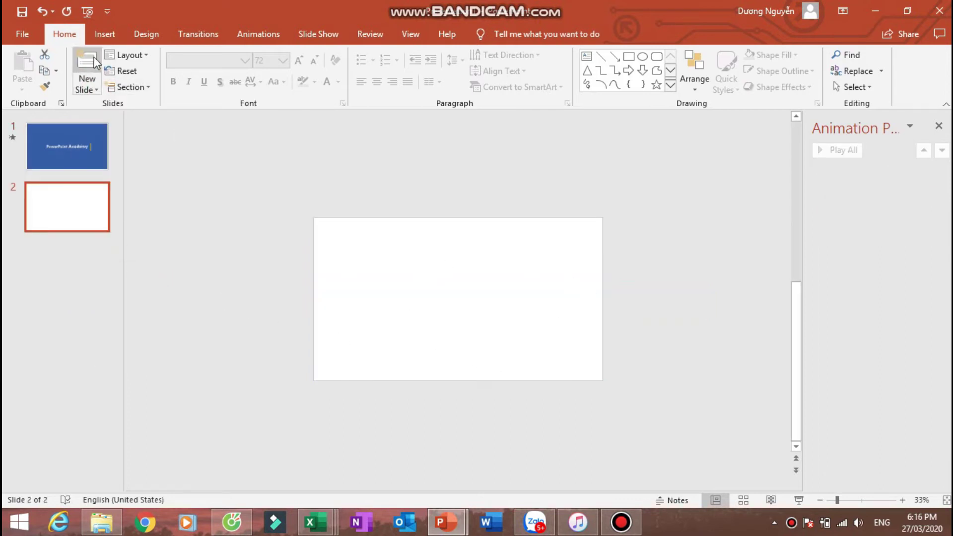
pyautogui.click(105, 34)
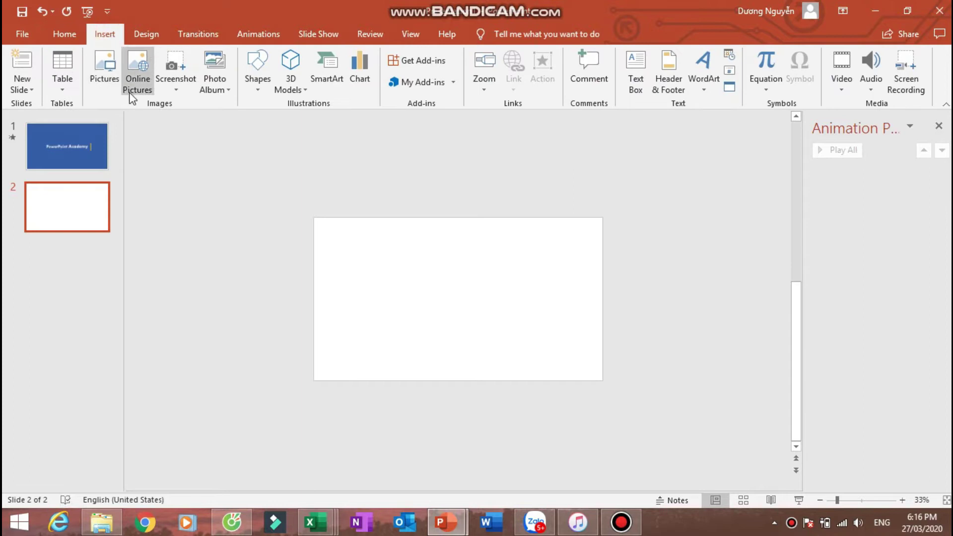
pyautogui.click(259, 92)
pyautogui.click(291, 121)
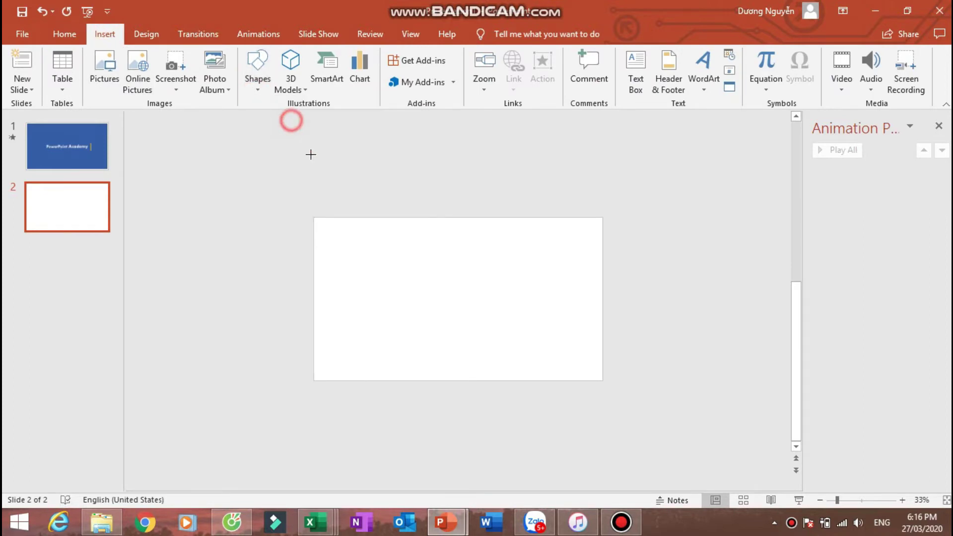
pyautogui.moveTo(315, 217); pyautogui.dragTo(603, 380)
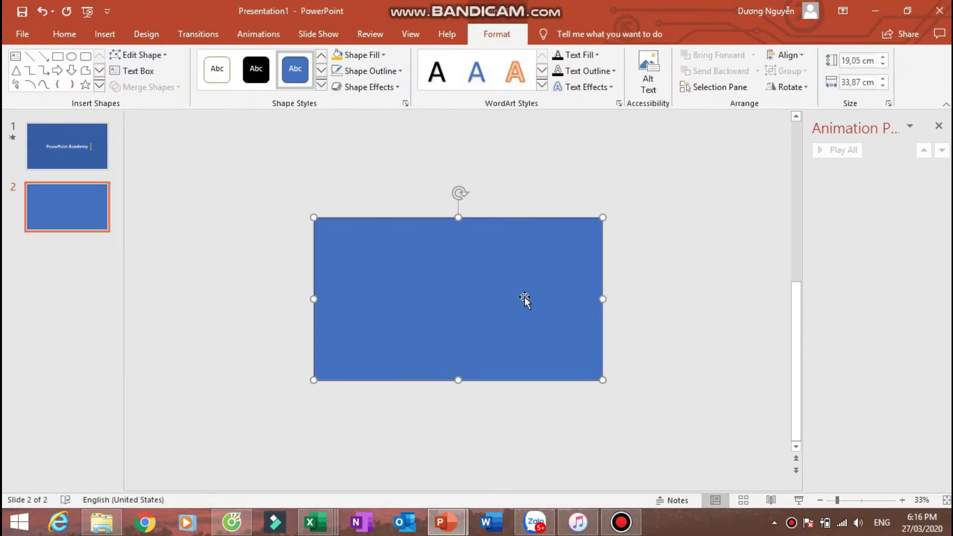
# Step: Fill the rectangle with dark blue and remove its outline
pyautogui.keyDown('ctrl'); pyautogui.scroll(2, 523, 295); pyautogui.keyUp('ctrl')
pyautogui.click(264, 134)
pyautogui.click(372, 228)
pyautogui.click(368, 55)
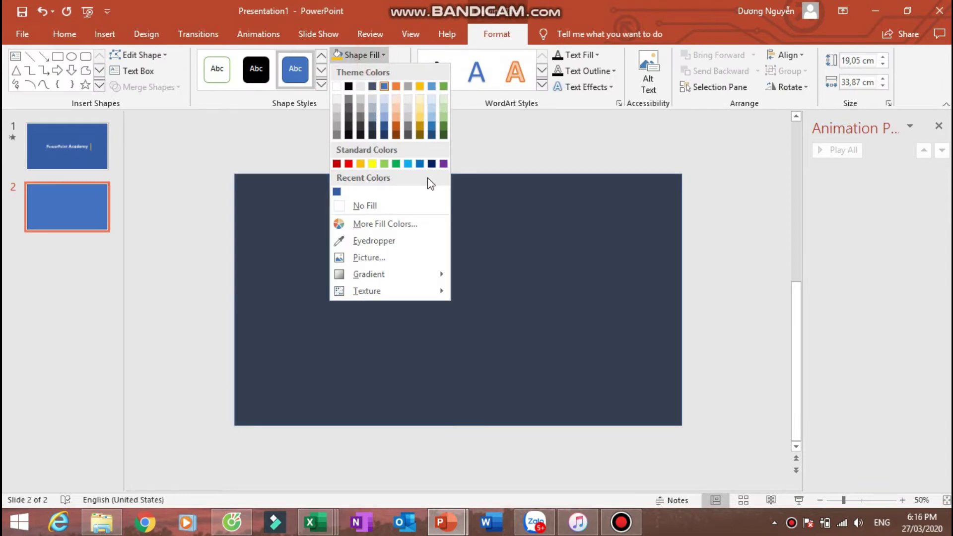
pyautogui.click(337, 191)
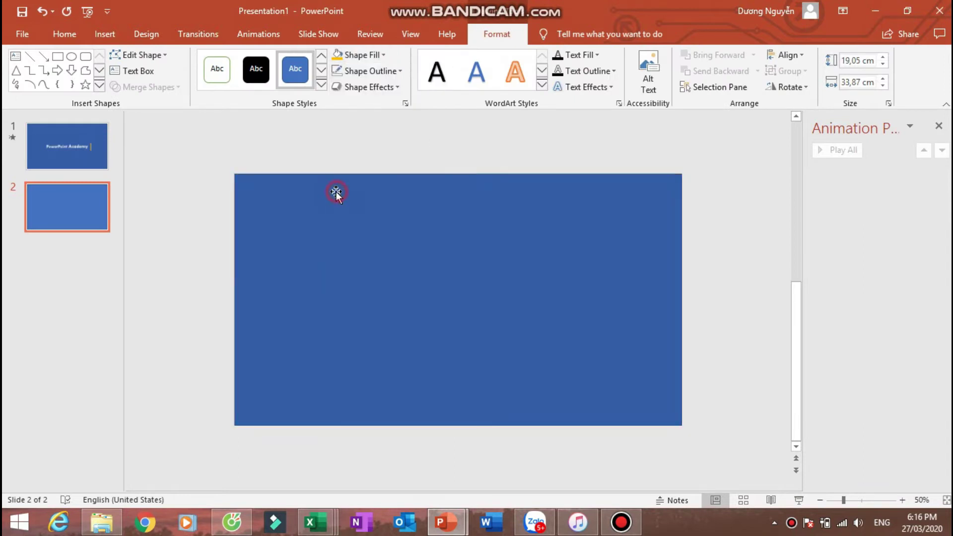
pyautogui.click(368, 70)
pyautogui.click(376, 222)
pyautogui.click(360, 151)
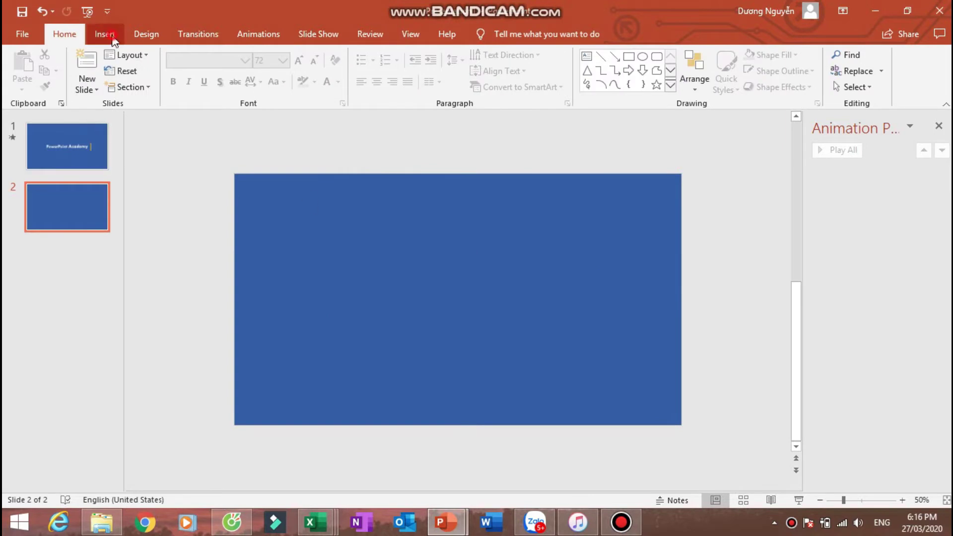
# Step: Draw a text box on the blue slide and type 'PowerPoint Academy'
pyautogui.click(105, 34)
pyautogui.click(635, 72)
pyautogui.moveTo(323, 245); pyautogui.dragTo(600, 358)
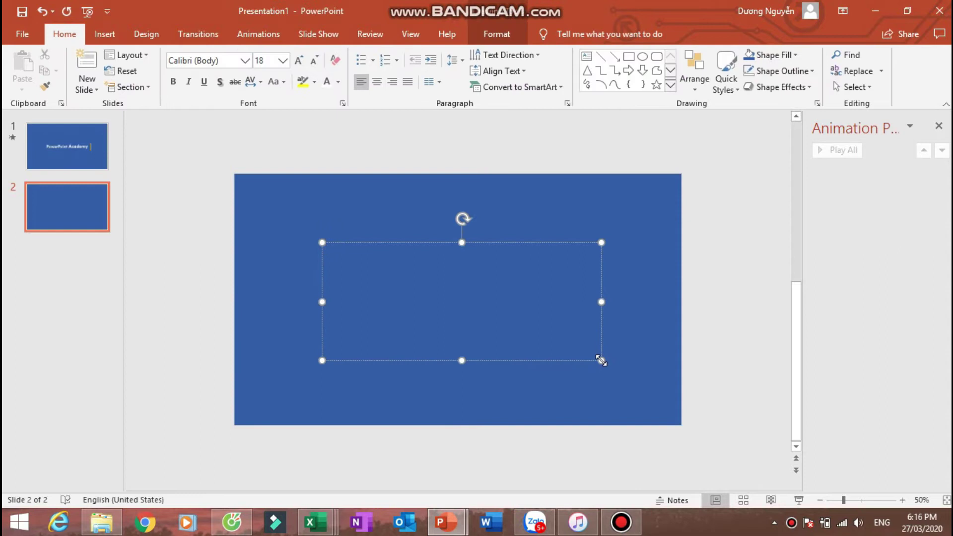
pyautogui.write('Powe')
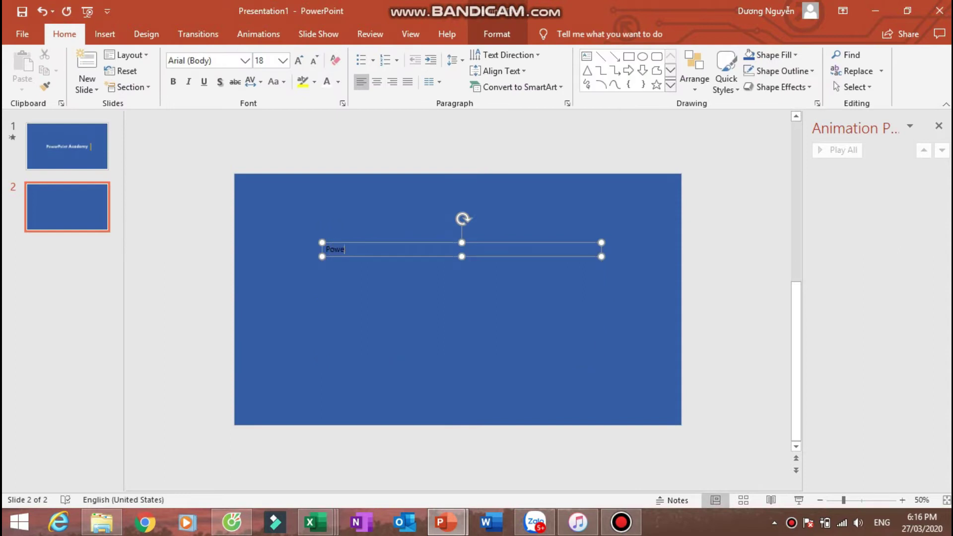
pyautogui.write('rPoint A')
pyautogui.write('cadem')
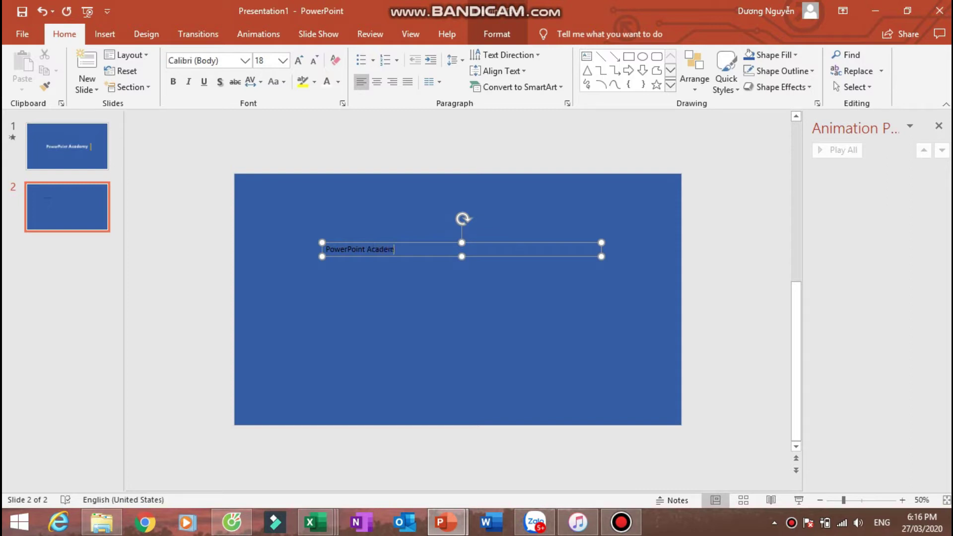
pyautogui.write('y')
# Step: Format the title text as Tw Cen MT, 66 pt, bold and white
pyautogui.hotkey('ctrl', 'a')
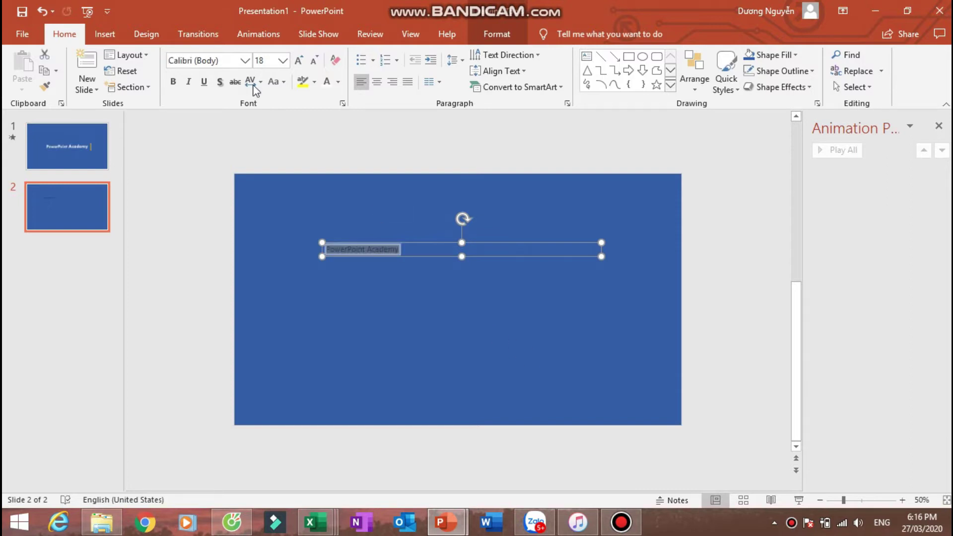
pyautogui.click(227, 60)
pyautogui.write('T')
pyautogui.press('Return')
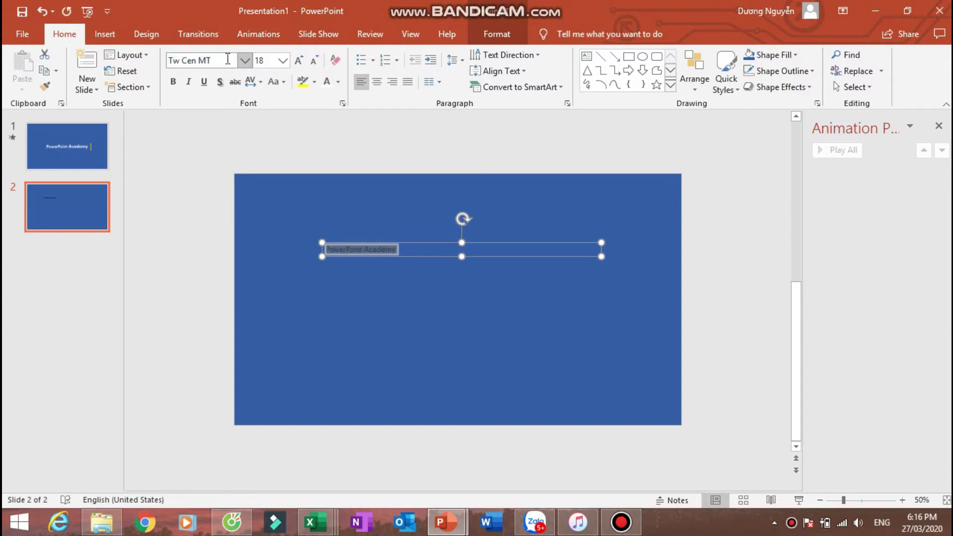
pyautogui.click(298, 60)
pyautogui.click(299, 60)
pyautogui.click(299, 60)
pyautogui.click(299, 60)
pyautogui.click(298, 60)
pyautogui.click(299, 61)
pyautogui.click(302, 64)
pyautogui.click(302, 64)
pyautogui.click(302, 64)
pyautogui.click(303, 64)
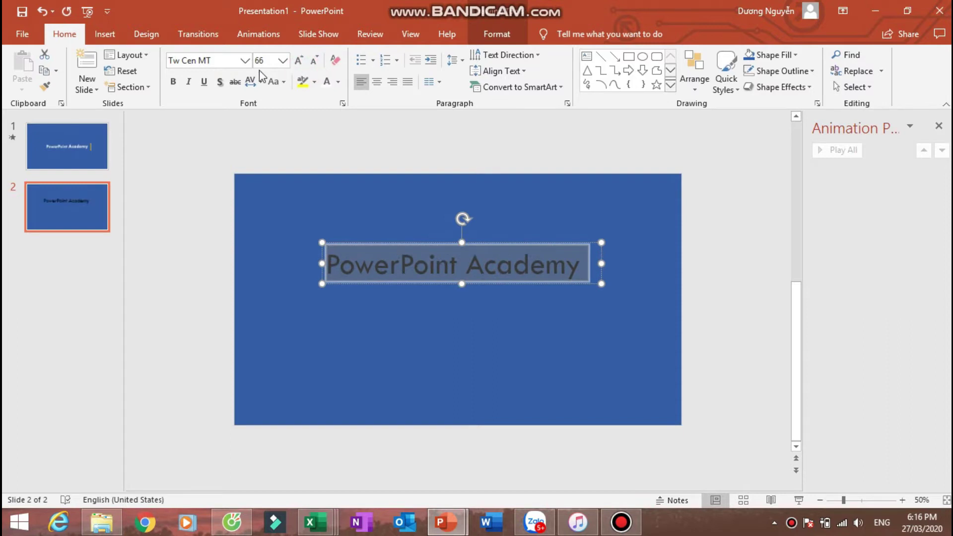
pyautogui.click(177, 85)
pyautogui.click(327, 83)
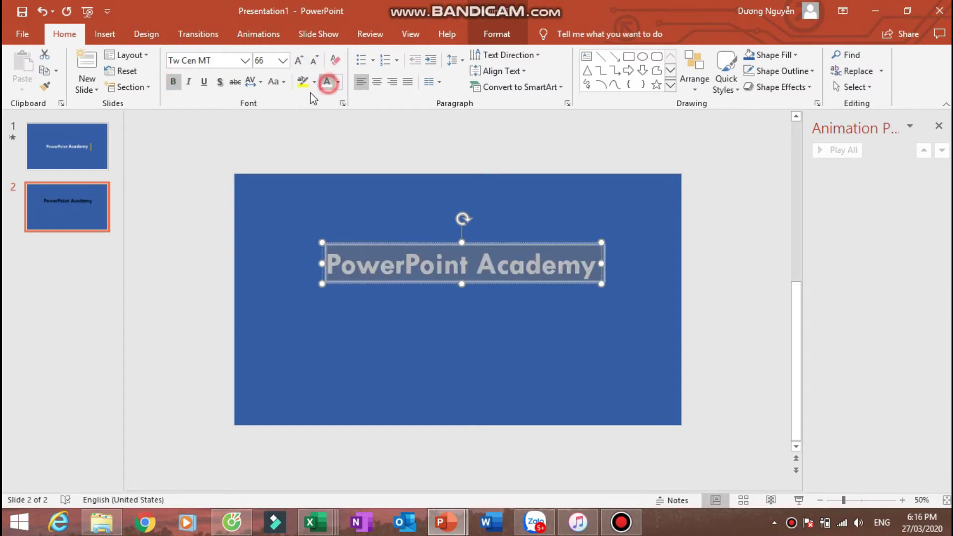
pyautogui.click(471, 158)
# Step: Align the title box to the slide's horizontal and vertical centre, and close the Animation Pane
pyautogui.click(480, 272)
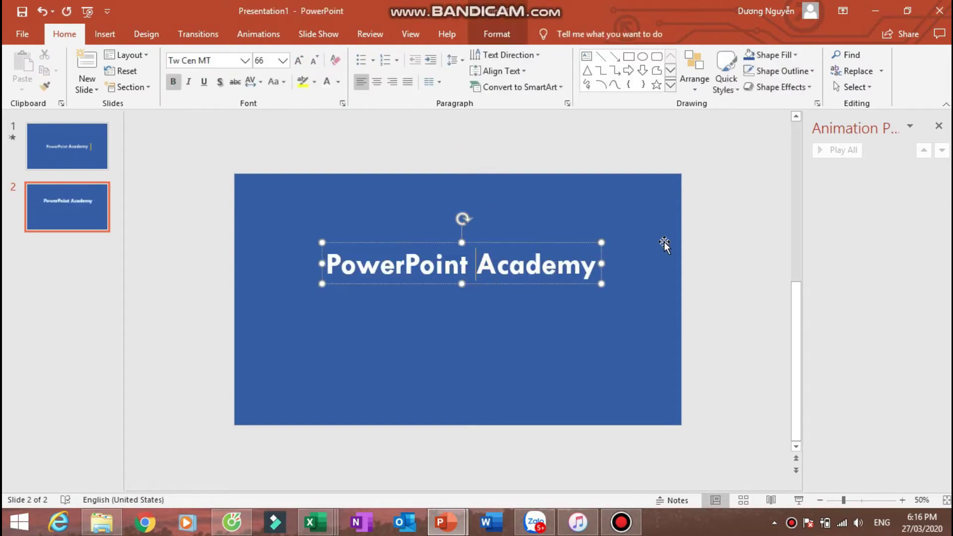
pyautogui.moveTo(721, 211); pyautogui.dragTo(317, 307)
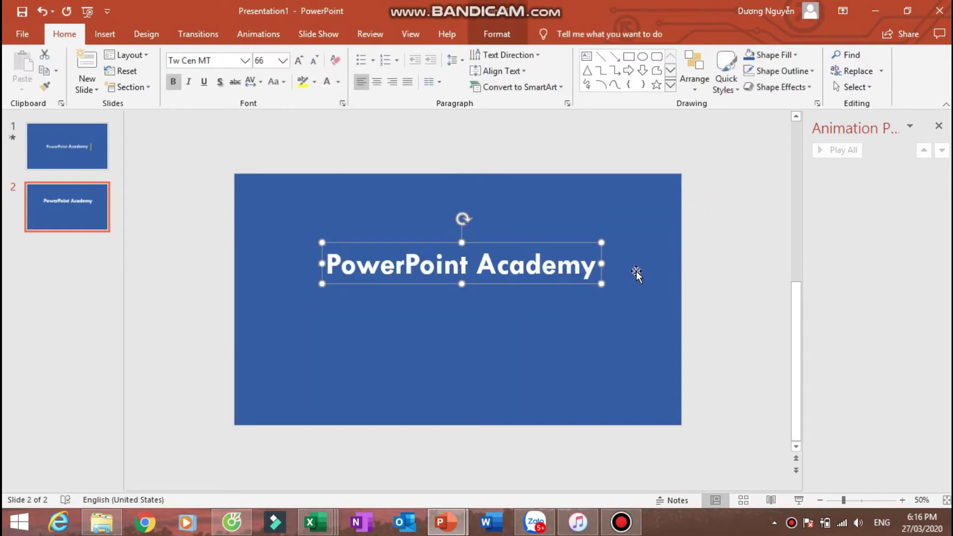
pyautogui.click(499, 32)
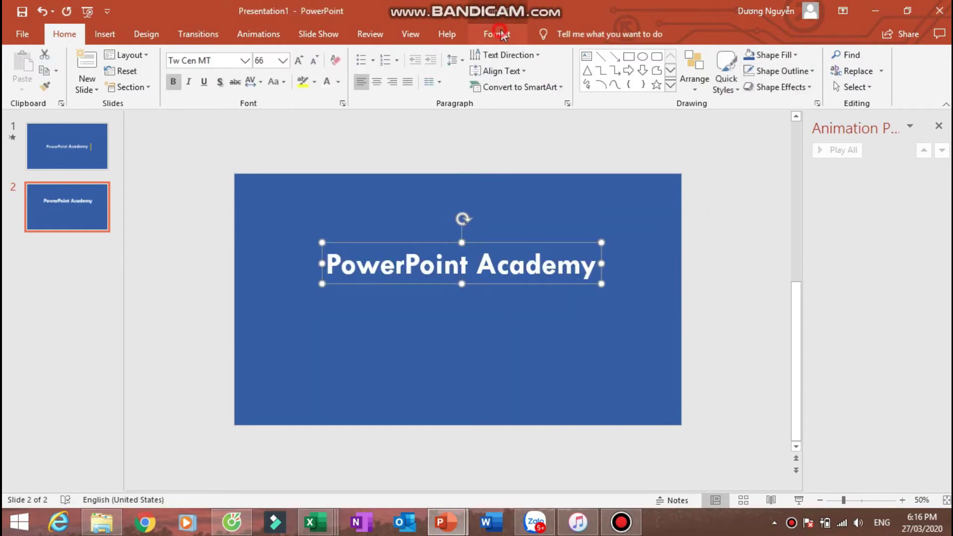
pyautogui.click(789, 54)
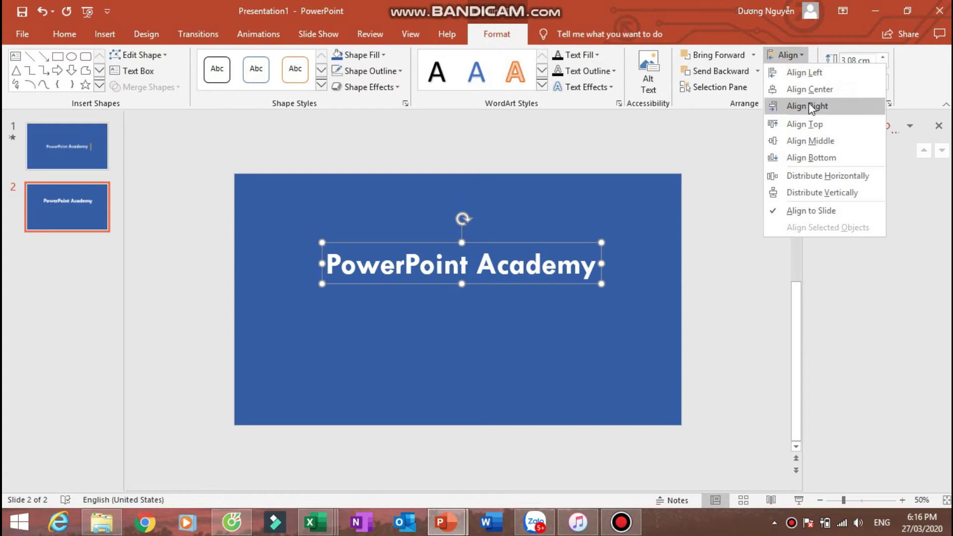
pyautogui.click(809, 89)
pyautogui.click(789, 55)
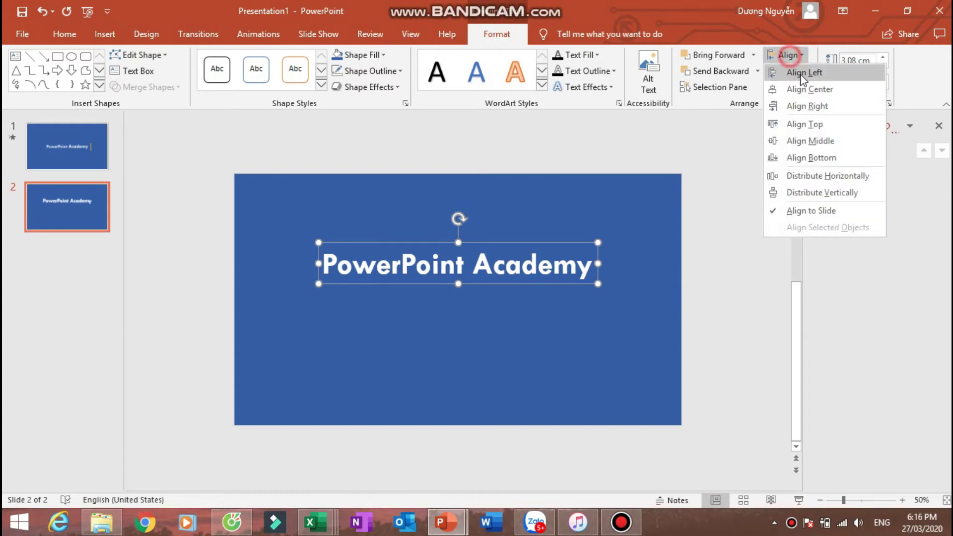
pyautogui.click(810, 141)
pyautogui.click(599, 160)
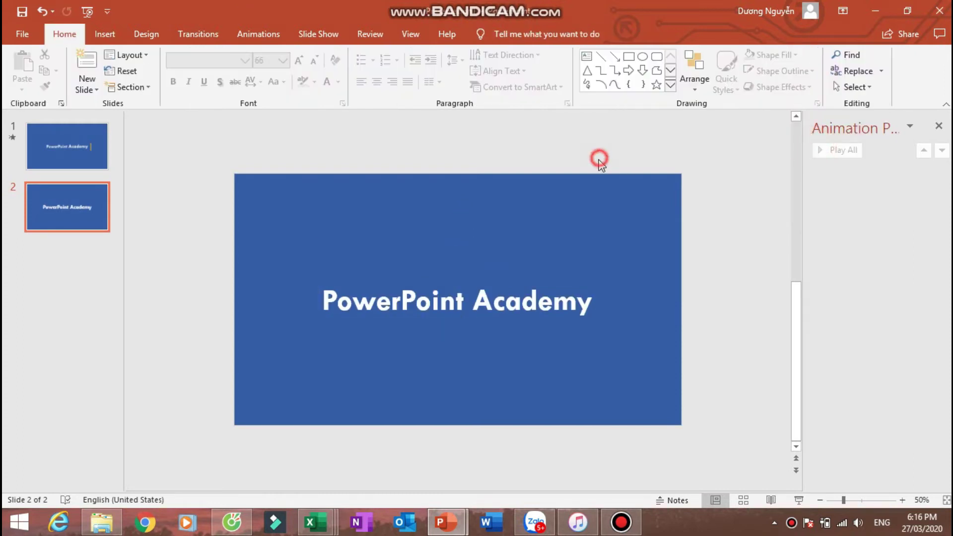
pyautogui.click(938, 126)
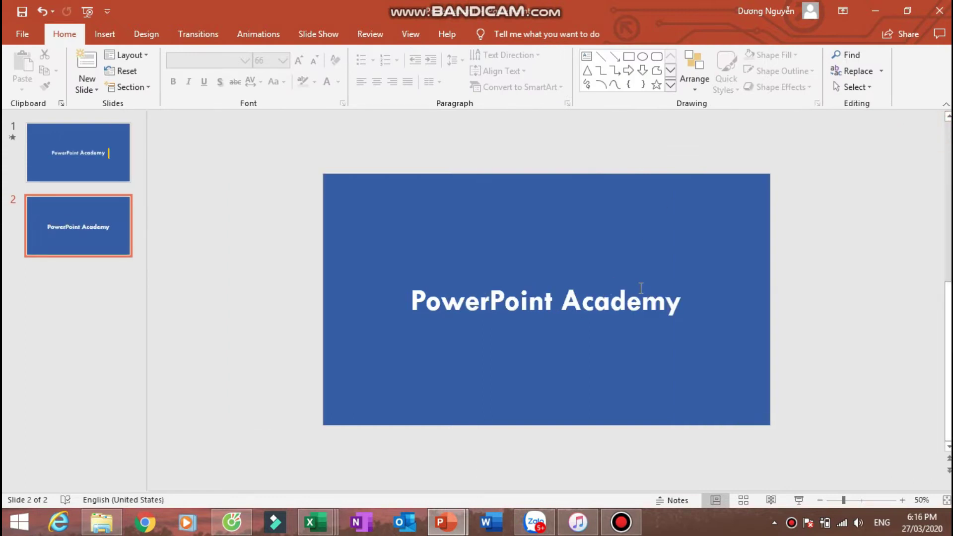
# Step: Compare with slide 1, then draw a thin vertical rectangle just right of the title on slide 2
pyautogui.click(109, 173)
pyautogui.click(94, 224)
pyautogui.click(104, 34)
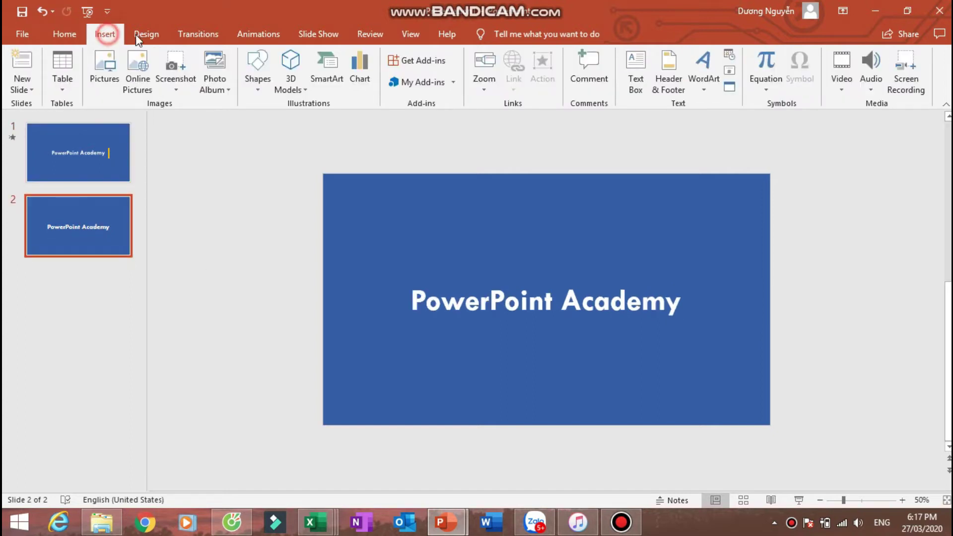
pyautogui.click(257, 87)
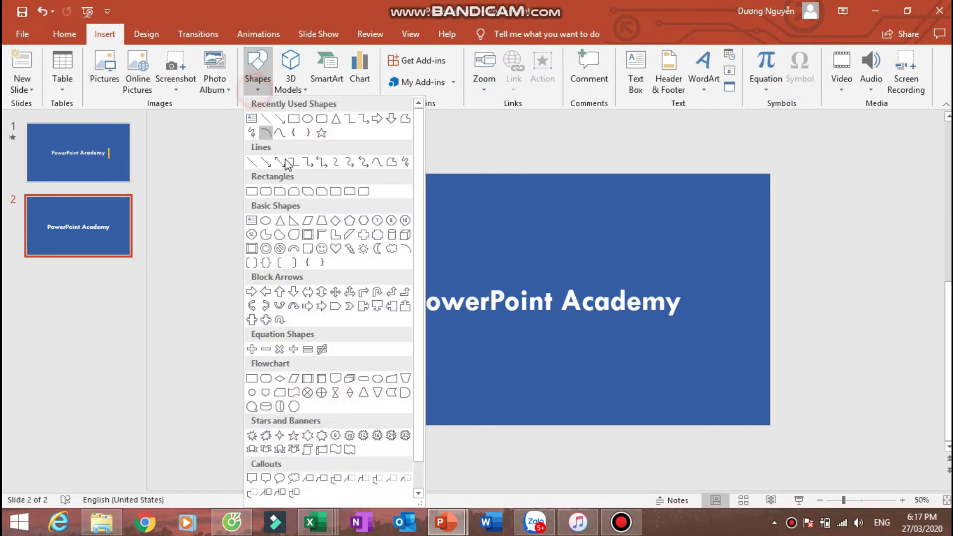
pyautogui.click(293, 119)
pyautogui.moveTo(689, 278); pyautogui.dragTo(691, 335)
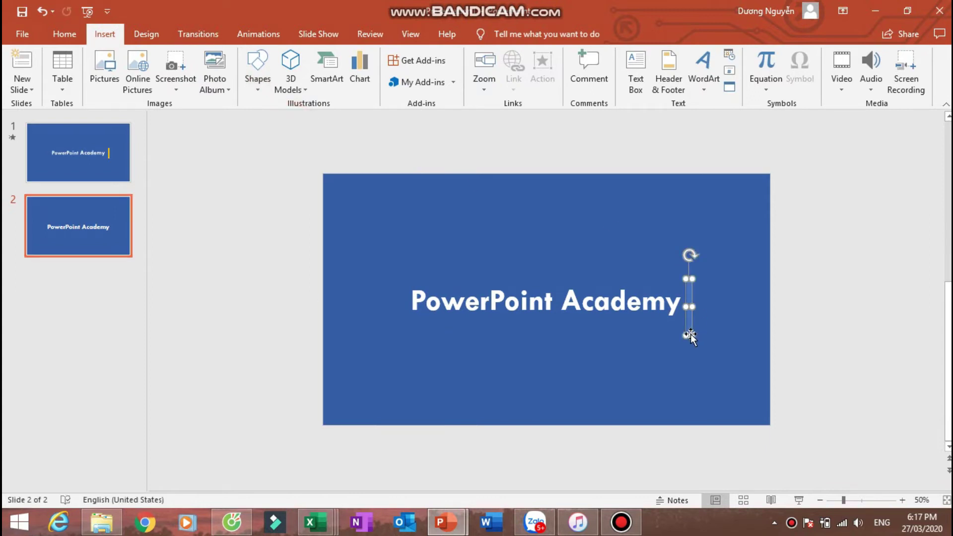
pyautogui.click(813, 315)
pyautogui.click(692, 304)
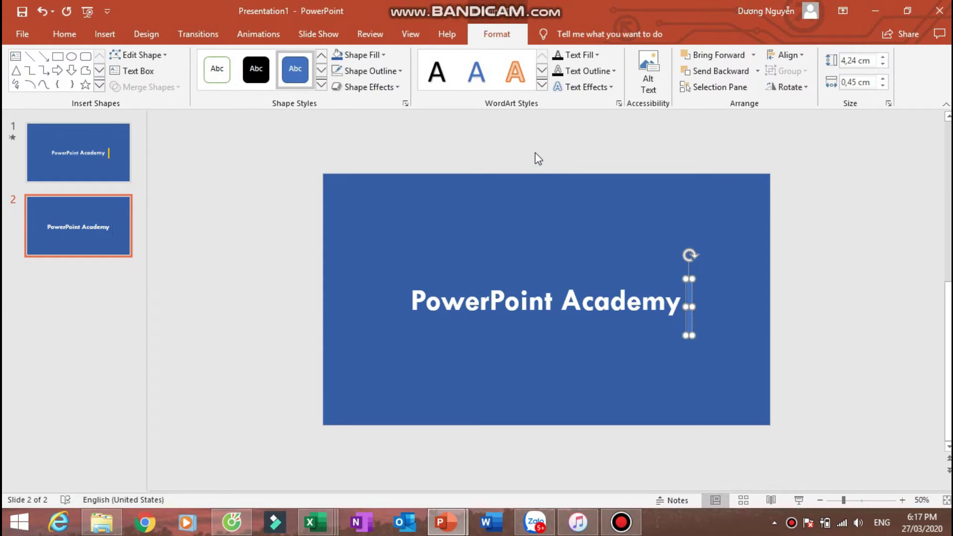
# Step: Fill the thin bar with gold yellow and remove its outline
pyautogui.click(358, 55)
pyautogui.click(359, 164)
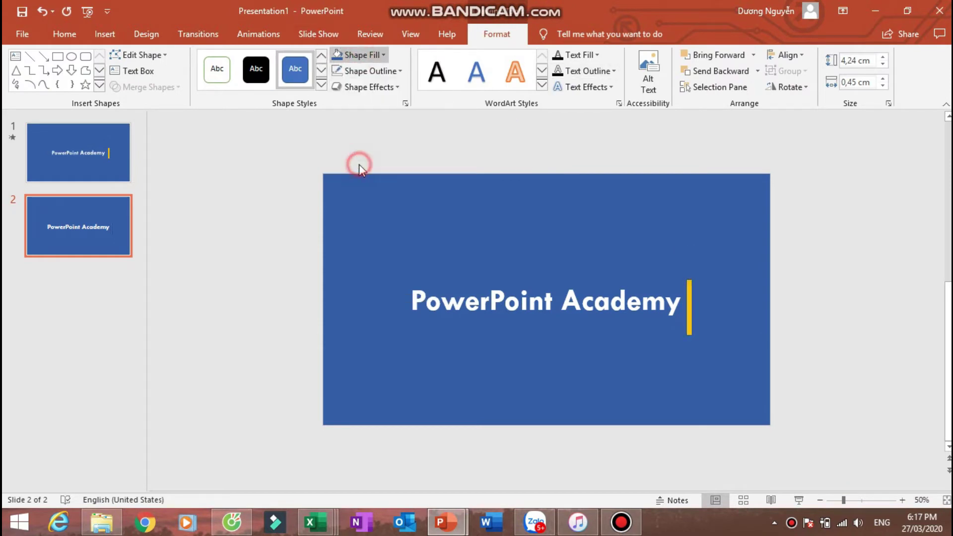
pyautogui.click(369, 71)
pyautogui.click(366, 221)
pyautogui.click(514, 160)
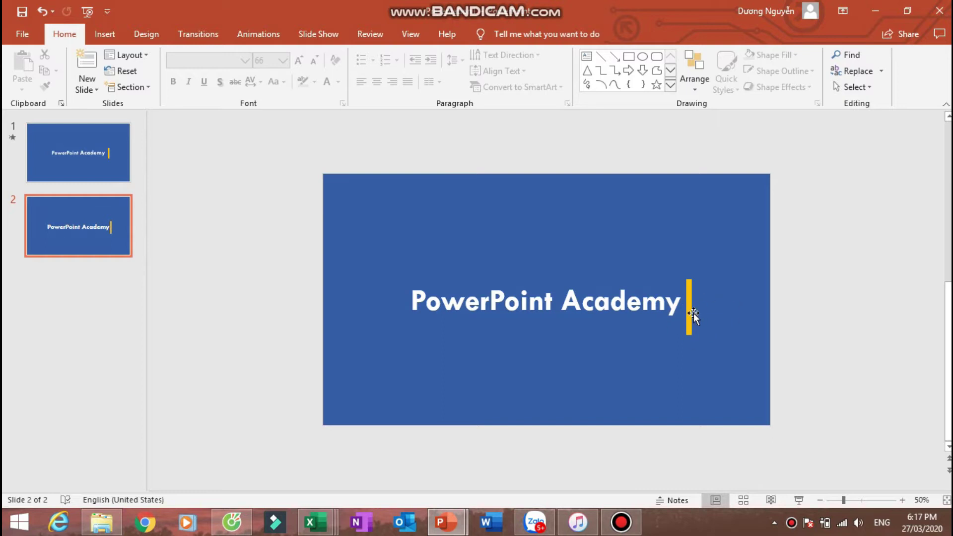
# Step: Stretch the gold bar's right edge out past the slide's right edge
pyautogui.click(693, 312)
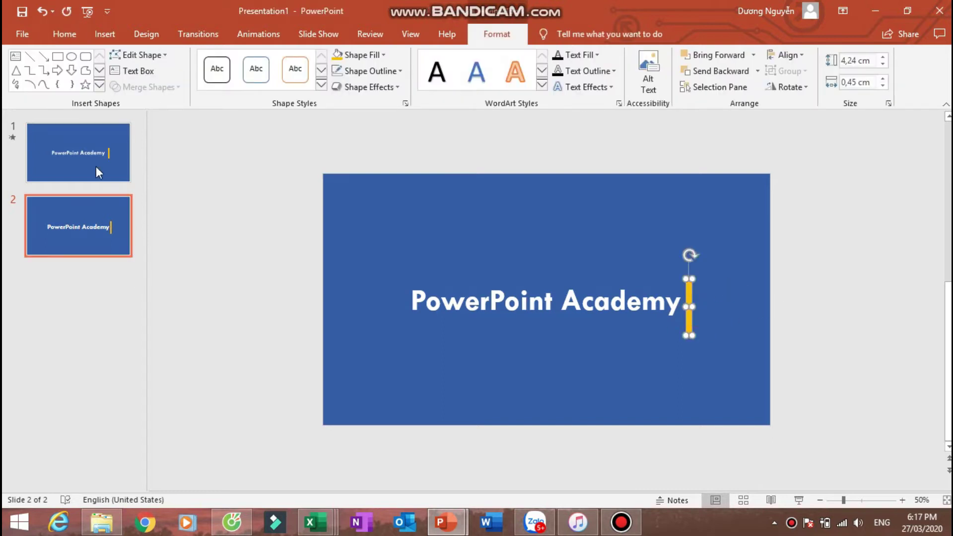
pyautogui.click(97, 172)
pyautogui.click(797, 296)
pyautogui.click(77, 225)
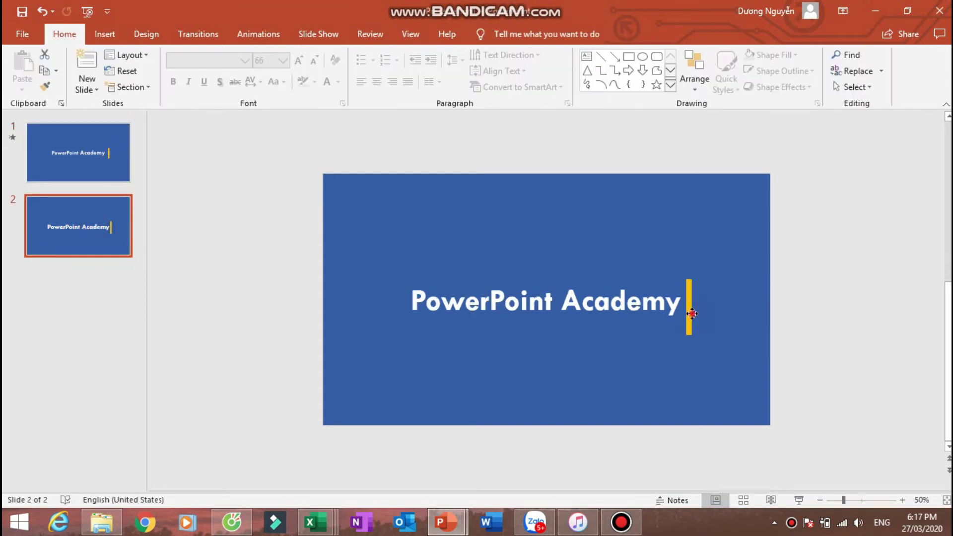
pyautogui.click(692, 313)
pyautogui.click(689, 314)
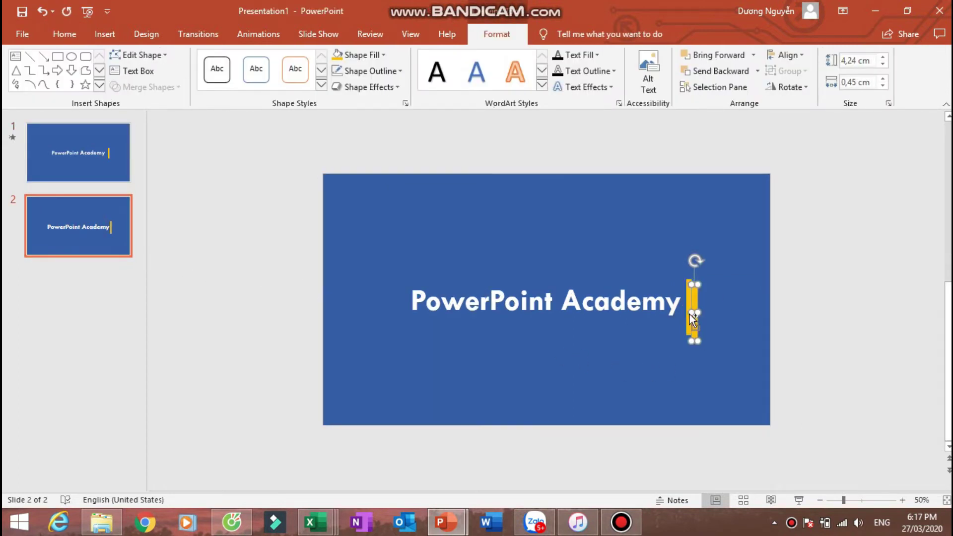
pyautogui.moveTo(695, 302); pyautogui.dragTo(934, 314)
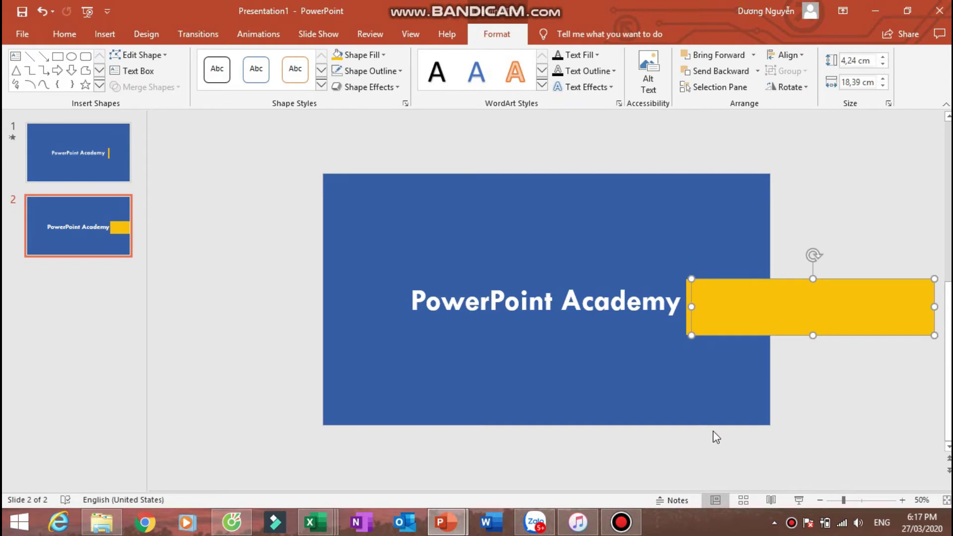
pyautogui.keyDown('ctrl'); pyautogui.scroll(-2, 715, 436); pyautogui.keyUp('ctrl')
pyautogui.moveTo(798, 303); pyautogui.dragTo(840, 304)
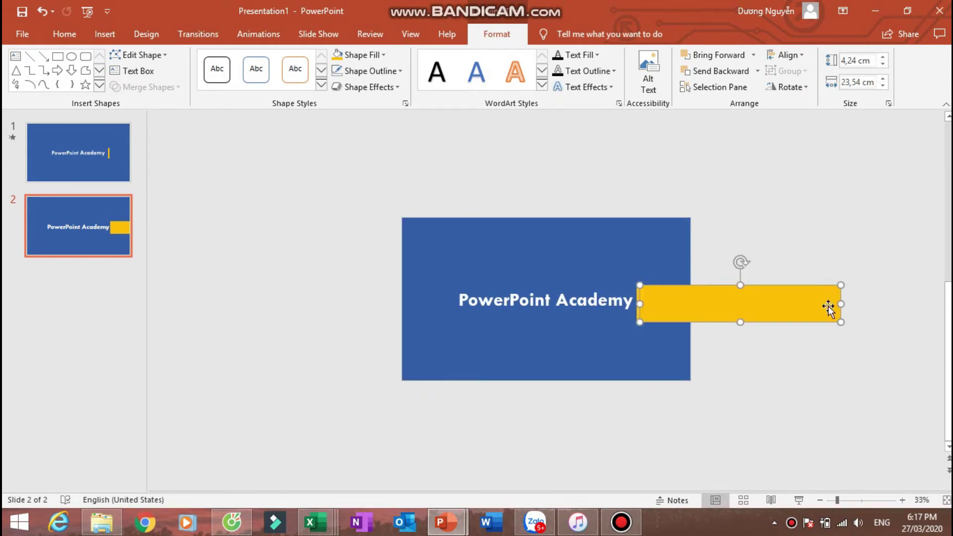
pyautogui.keyDown('ctrl'); pyautogui.scroll(2, 725, 327); pyautogui.keyUp('ctrl')
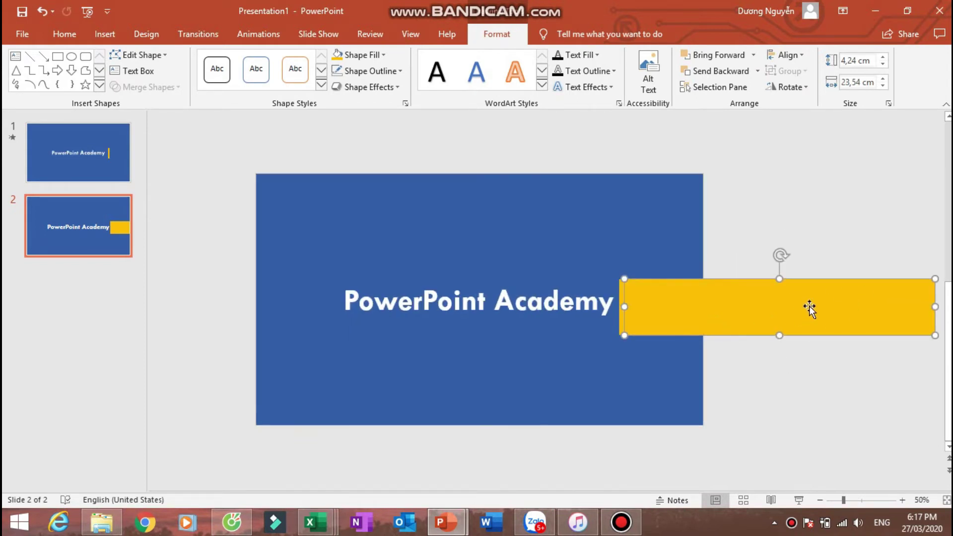
# Step: Trim the wide bar's left end so it starts at the title's end, about 21.98 cm wide
pyautogui.moveTo(840, 307); pyautogui.dragTo(531, 313)
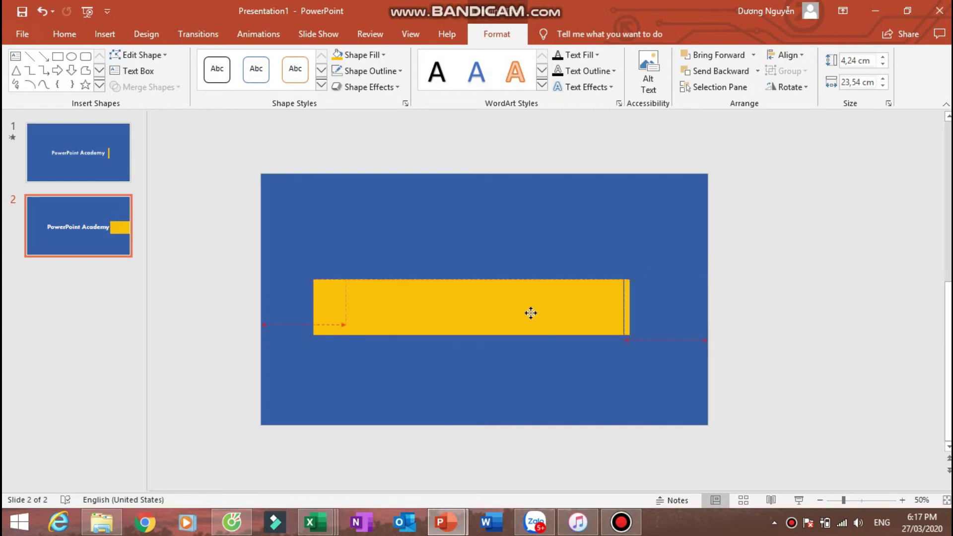
pyautogui.moveTo(530, 336)
pyautogui.mouseDown()
pyautogui.moveTo(533, 362)
pyautogui.moveTo(530, 306)
pyautogui.mouseUp()
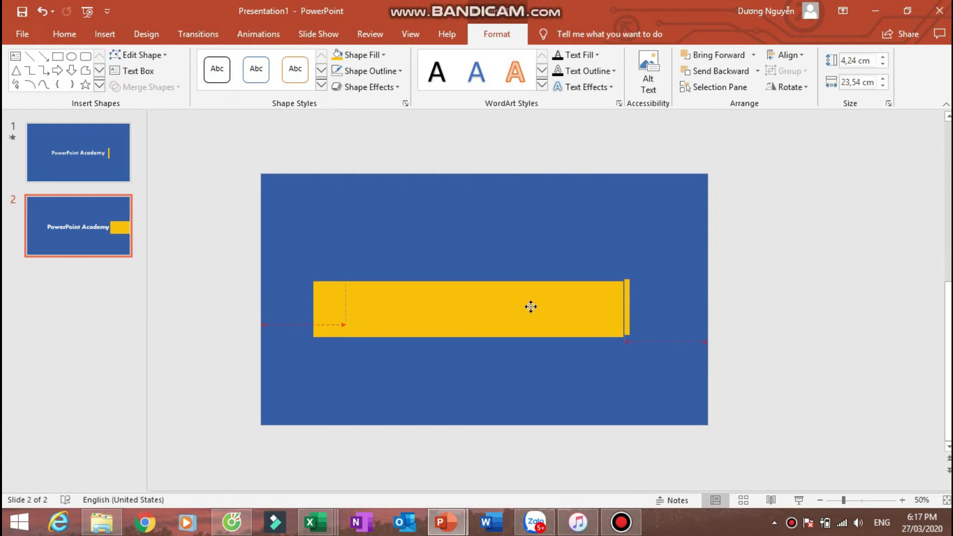
pyautogui.hotkey('ctrl', 'z')
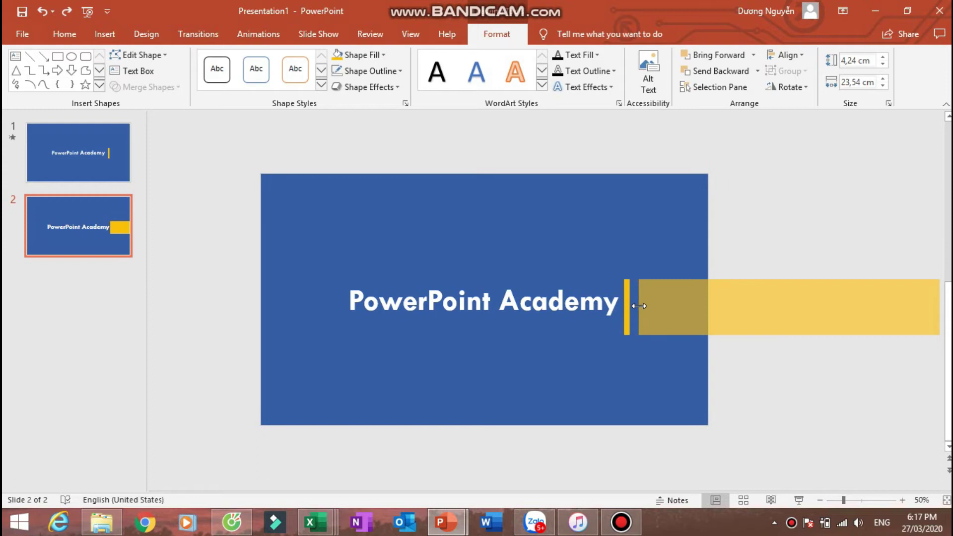
pyautogui.moveTo(626, 306); pyautogui.dragTo(635, 306)
pyautogui.moveTo(722, 308)
pyautogui.mouseDown()
pyautogui.moveTo(623, 304)
pyautogui.moveTo(420, 329)
pyautogui.mouseUp()
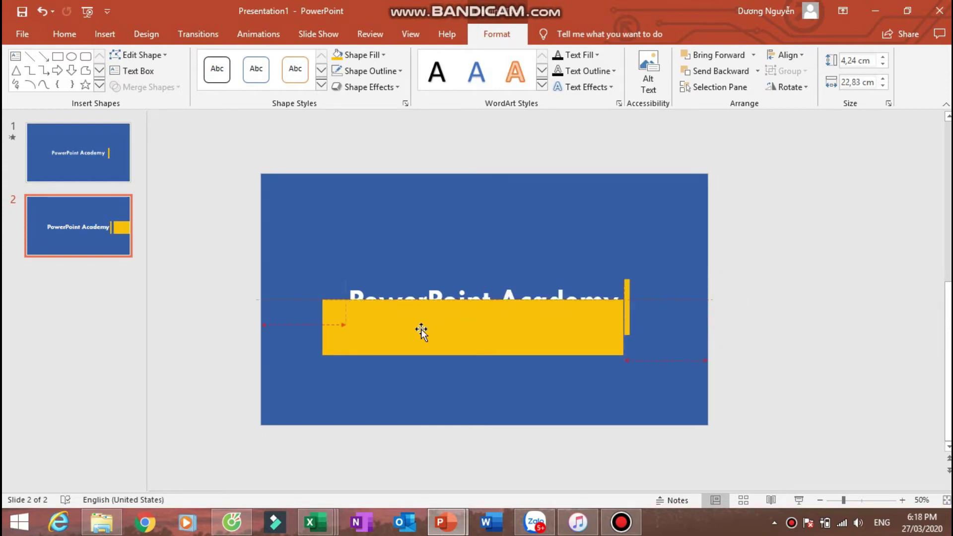
pyautogui.hotkey('ctrl', 'z')
pyautogui.moveTo(635, 307)
pyautogui.mouseDown()
pyautogui.moveTo(645, 304)
pyautogui.moveTo(387, 329)
pyautogui.mouseUp()
pyautogui.hotkey('ctrl', 'z')
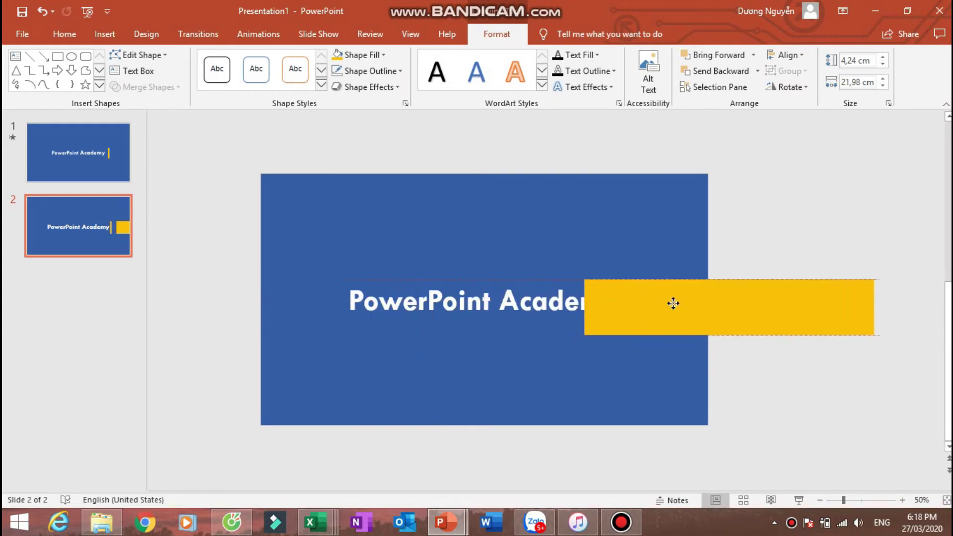
pyautogui.click(802, 212)
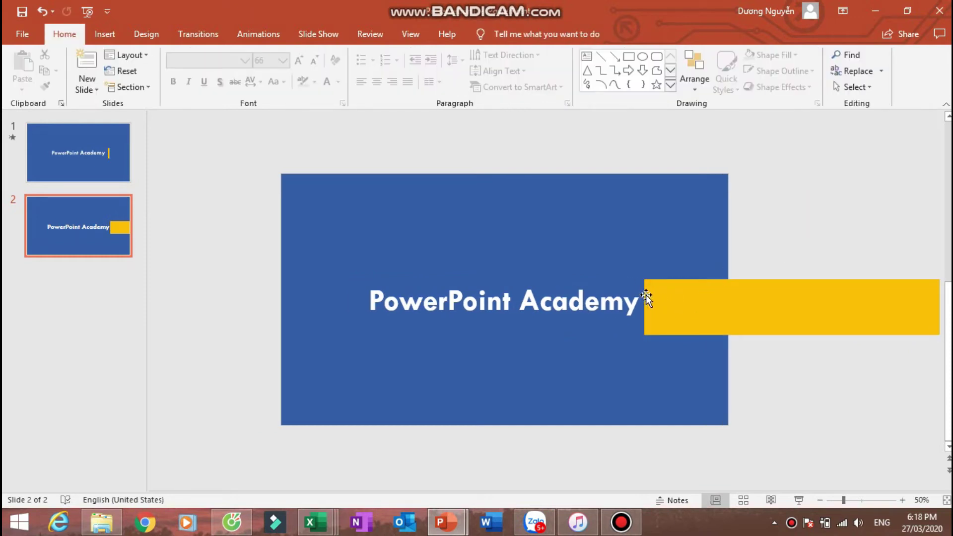
pyautogui.click(674, 298)
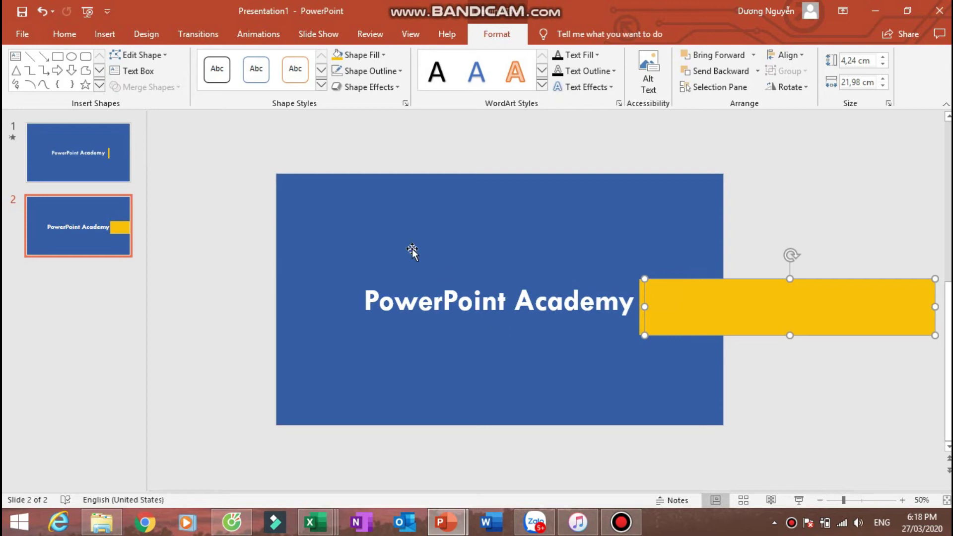
pyautogui.click(308, 210)
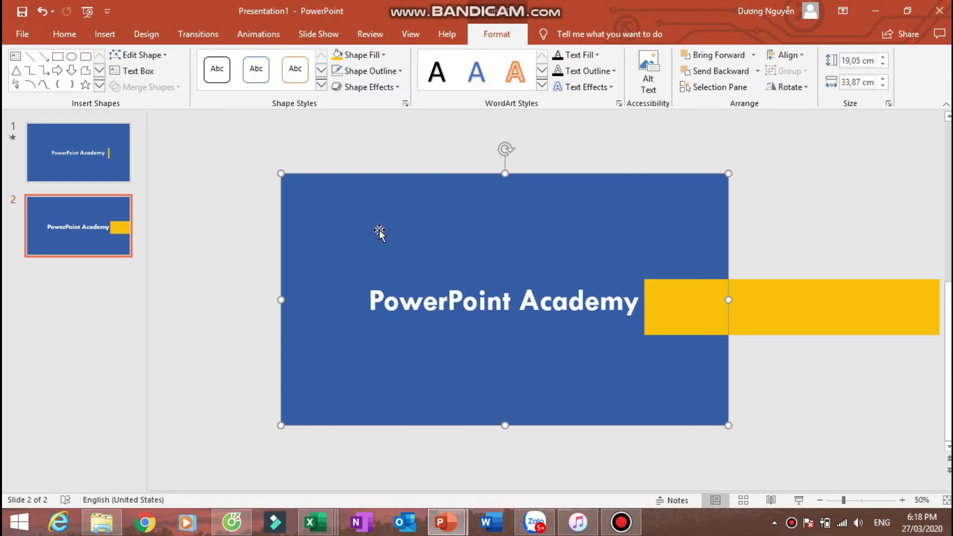
pyautogui.click(370, 149)
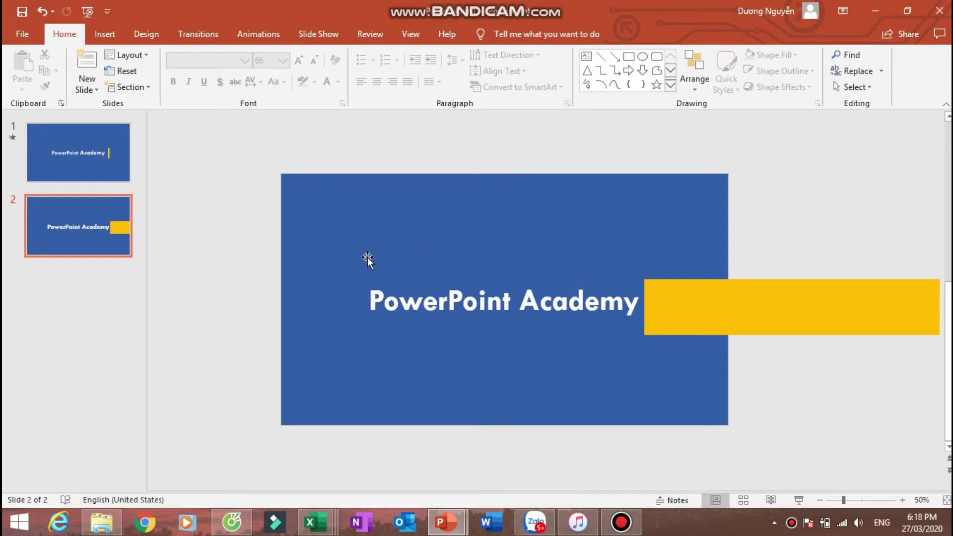
# Step: Subtract the 'PowerPoint Academy' title from the blue rectangle with Merge Shapes > Subtract
pyautogui.click(319, 206)
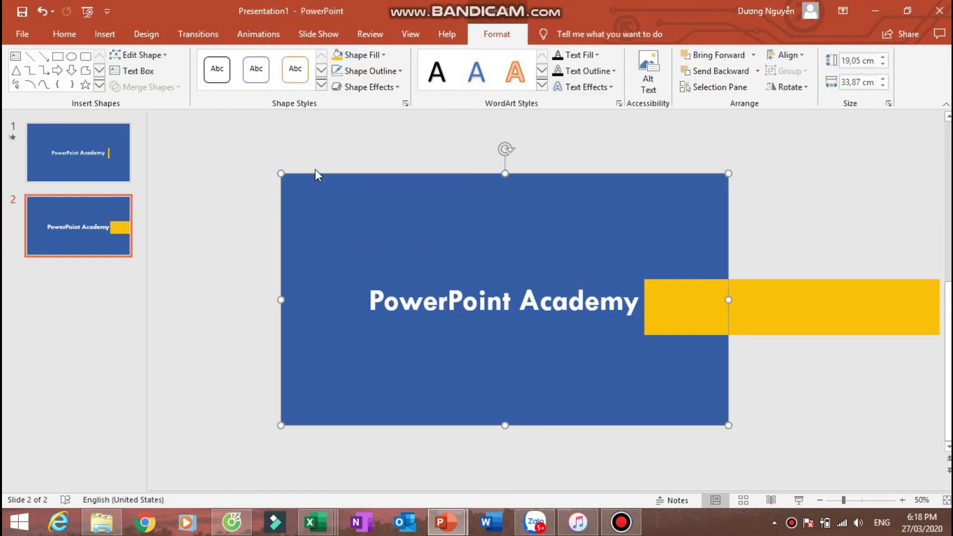
pyautogui.keyDown('shift'); pyautogui.click(376, 296); pyautogui.keyUp('shift')
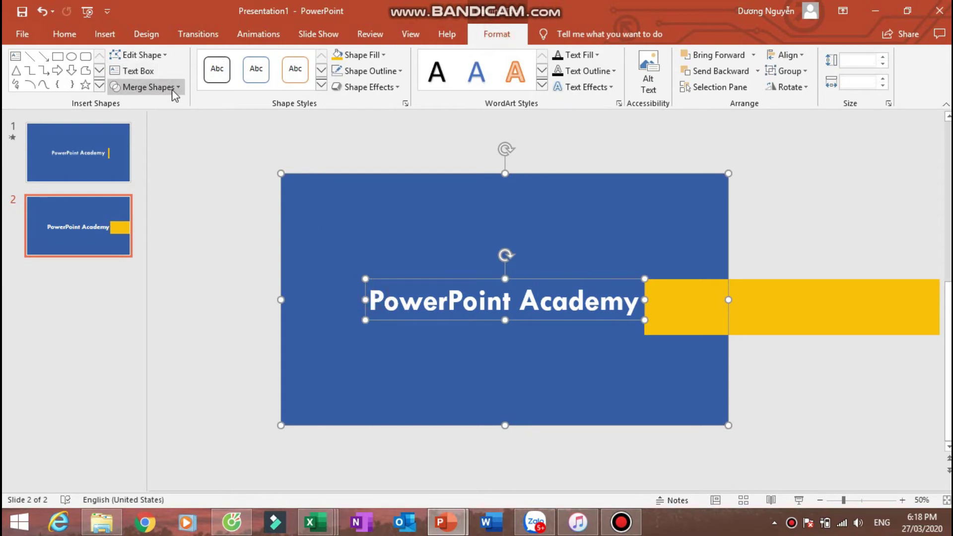
pyautogui.click(177, 88)
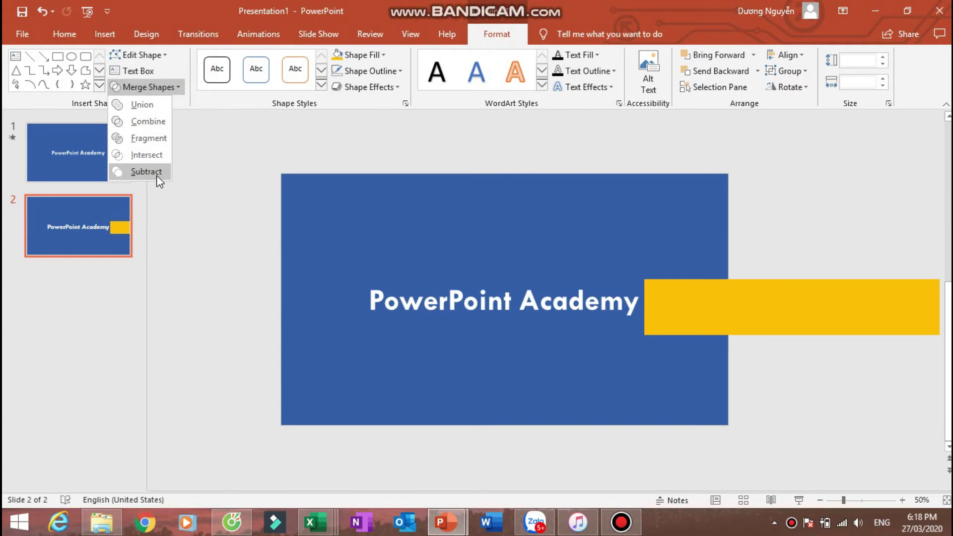
pyautogui.click(146, 172)
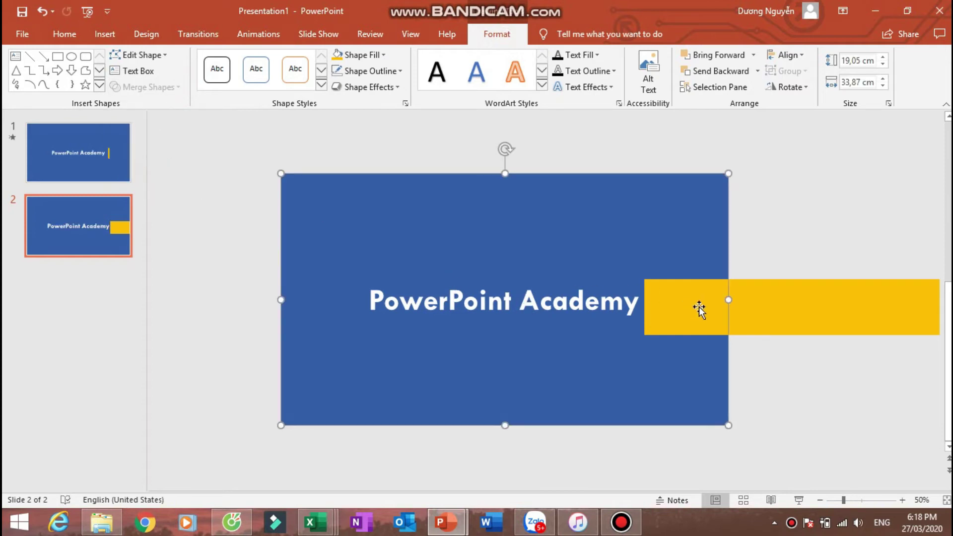
pyautogui.click(441, 151)
pyautogui.click(415, 283)
pyautogui.click(819, 304)
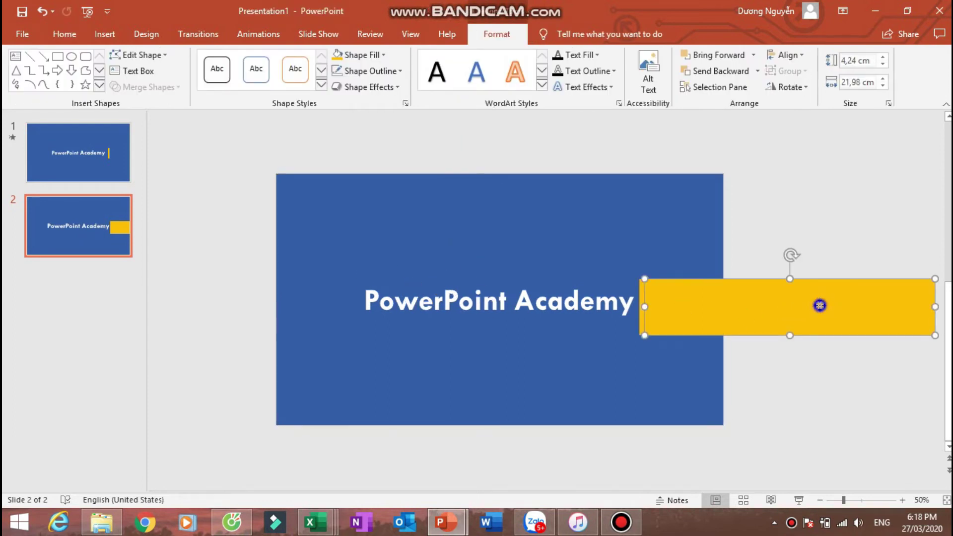
# Step: Send the wide yellow bar to the back behind the blue shape, then select both yellow bars
pyautogui.rightClick(819, 305)
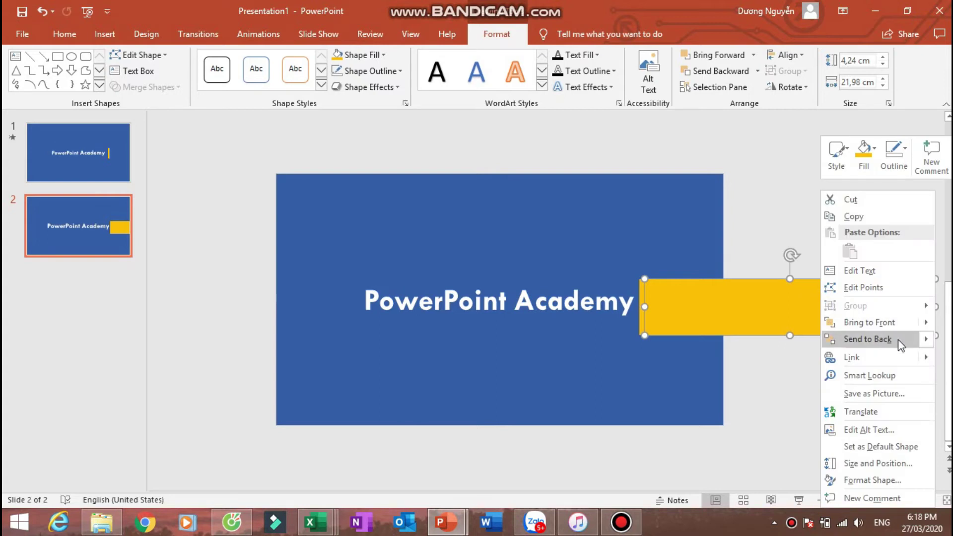
pyautogui.click(867, 339)
pyautogui.moveTo(838, 311); pyautogui.dragTo(625, 300)
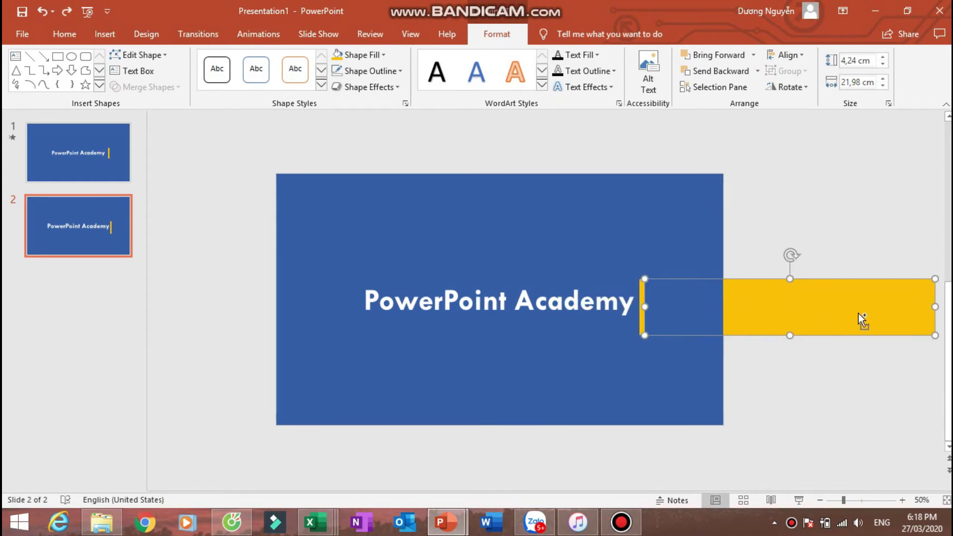
pyautogui.click(816, 226)
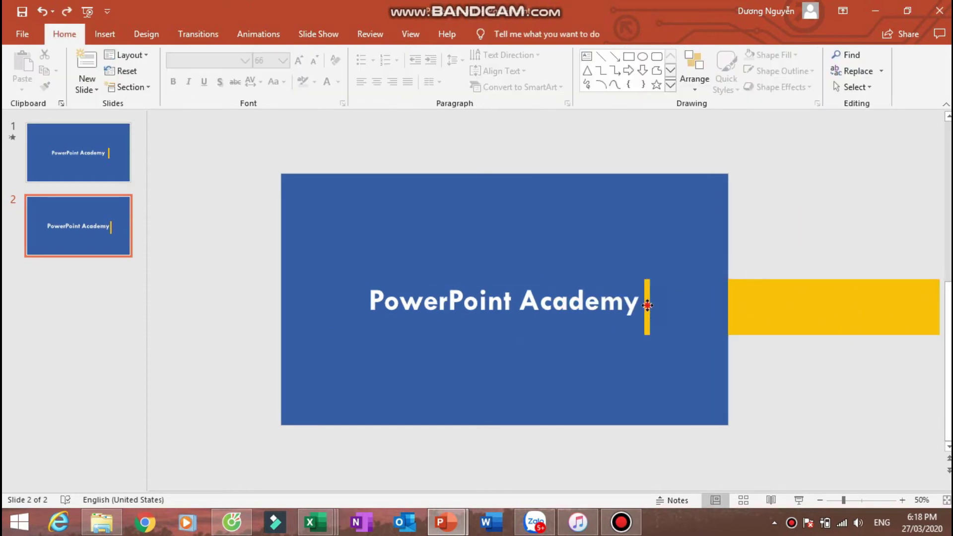
pyautogui.click(647, 307)
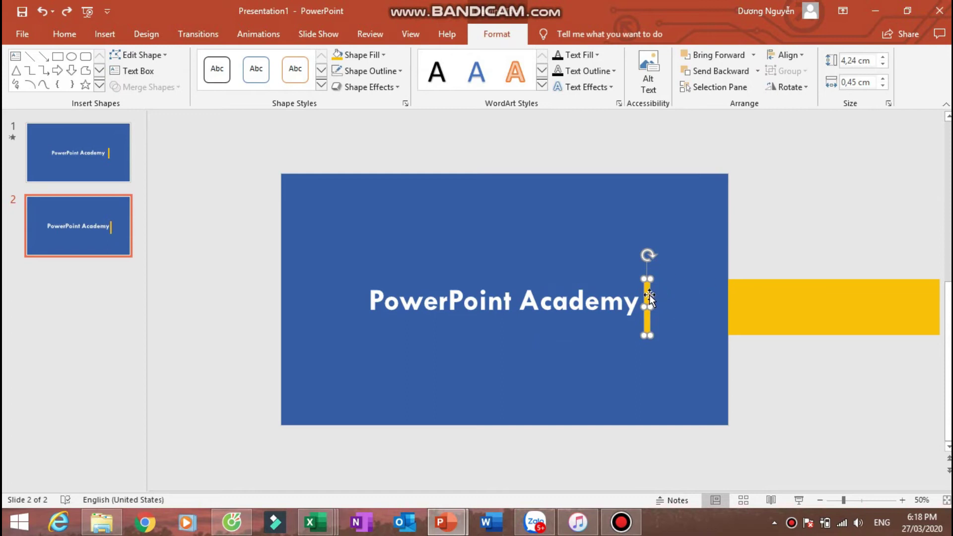
pyautogui.keyDown('shift'); pyautogui.click(782, 318); pyautogui.keyUp('shift')
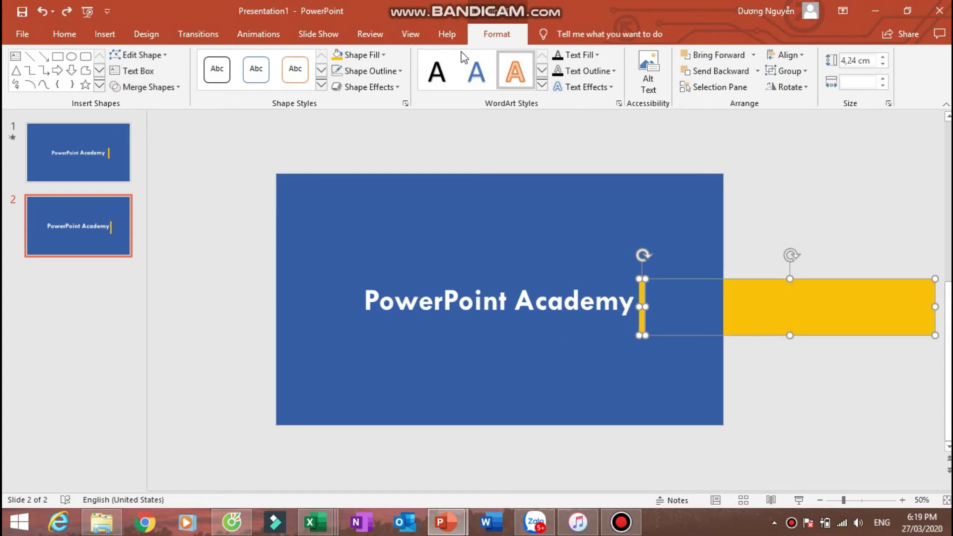
# Step: Give both yellow bars a Lines motion path with direction set to Left
pyautogui.click(263, 35)
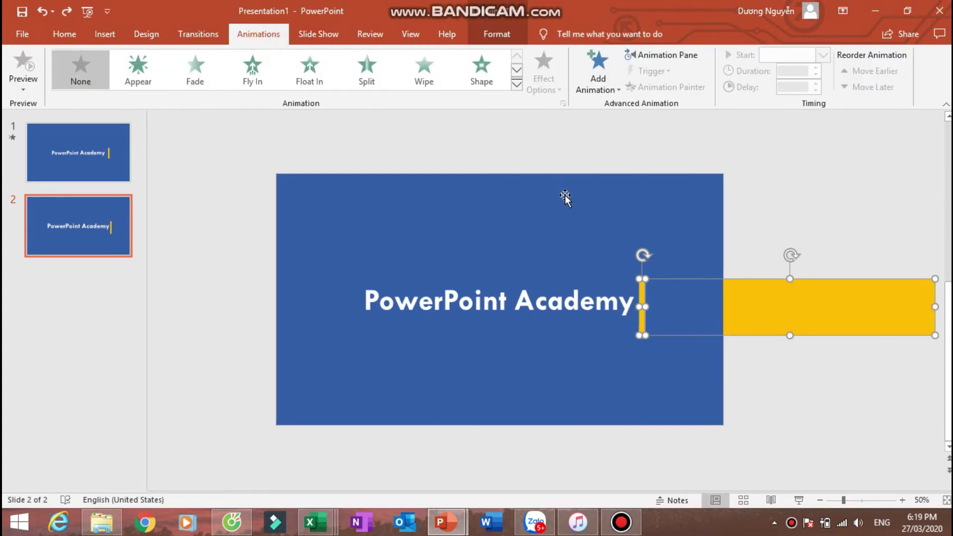
pyautogui.click(645, 56)
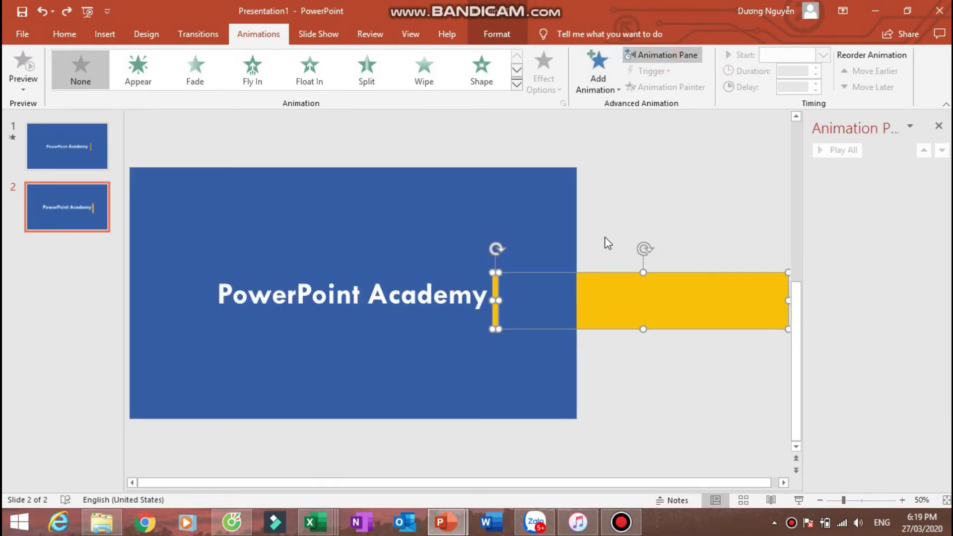
pyautogui.click(618, 89)
pyautogui.scroll(-3, 673, 311)
pyautogui.scroll(-2, 645, 312)
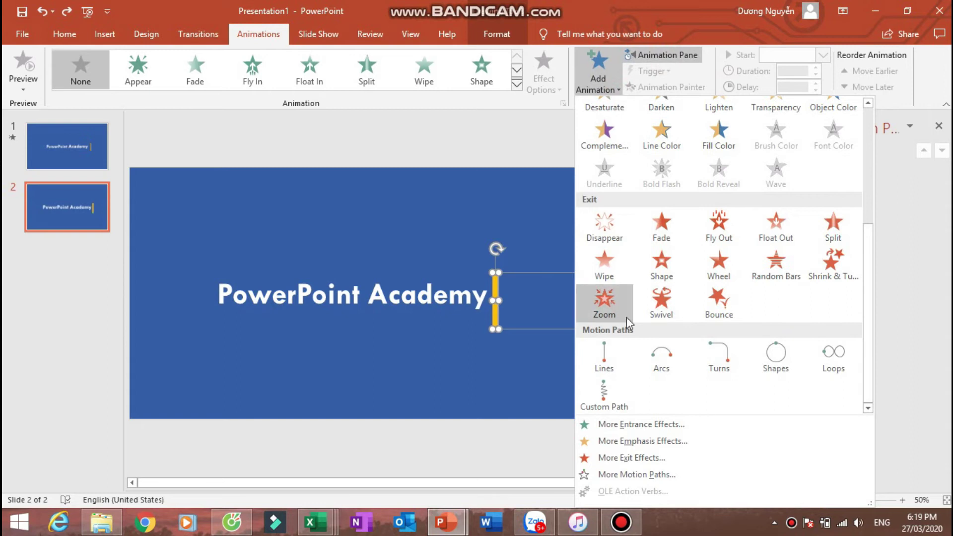
pyautogui.click(607, 353)
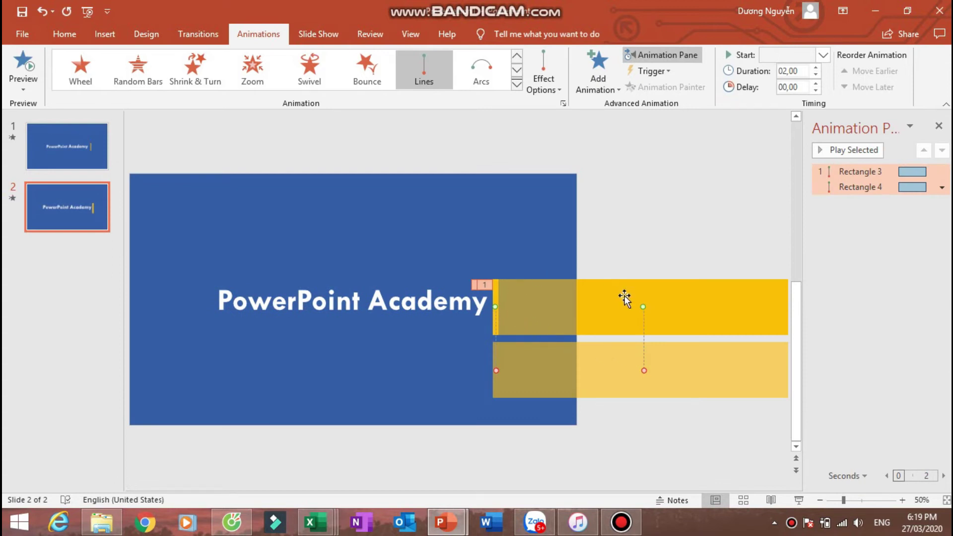
pyautogui.click(561, 91)
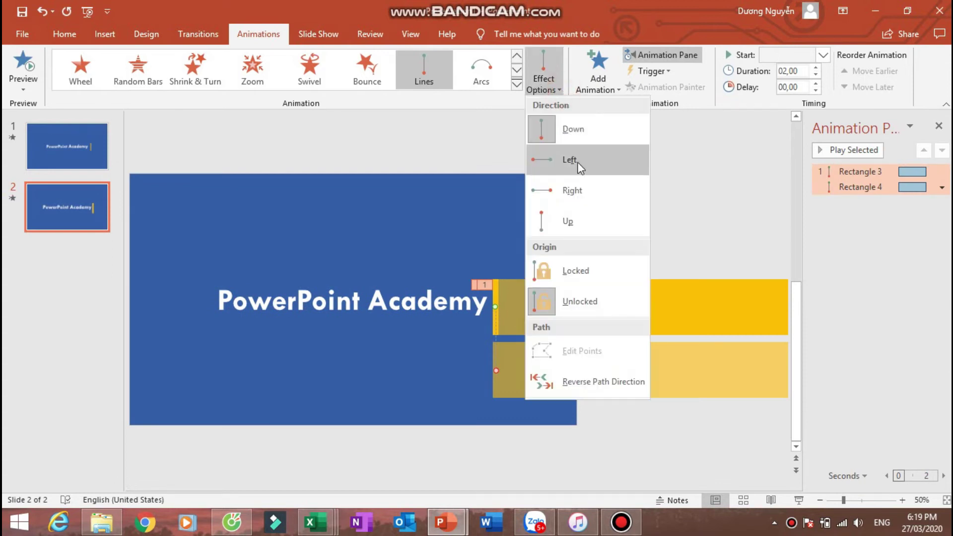
pyautogui.click(578, 165)
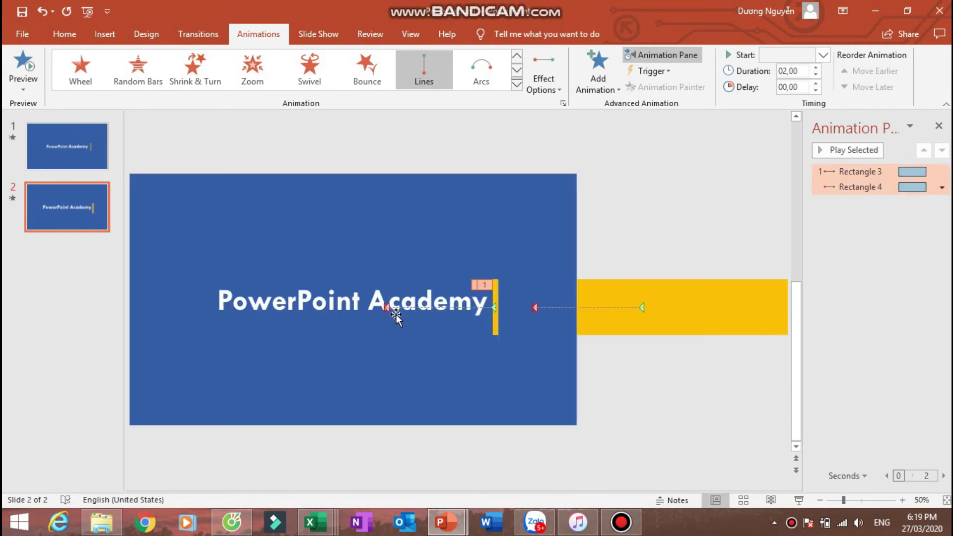
# Step: Extend the thin bar's path end point left to just before the title
pyautogui.click(386, 308)
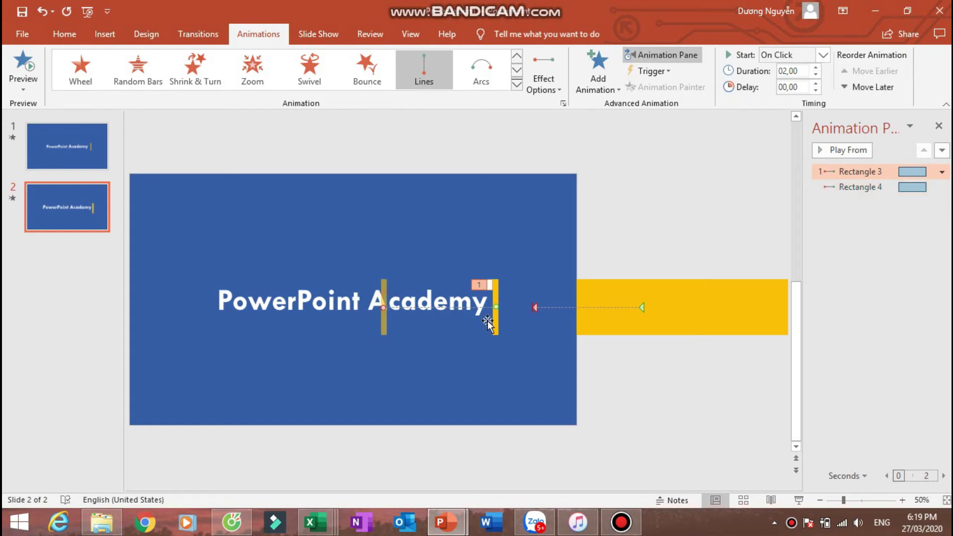
pyautogui.moveTo(383, 308); pyautogui.dragTo(204, 297)
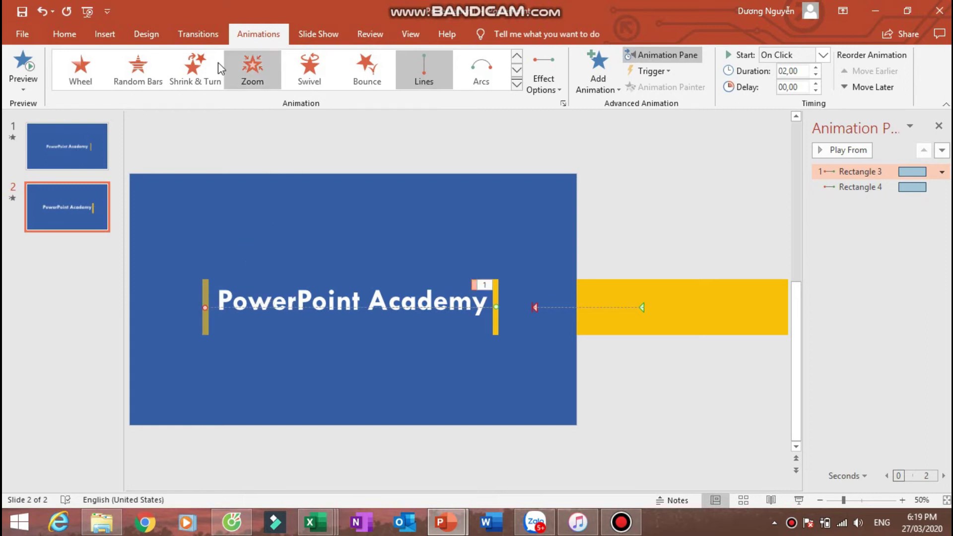
pyautogui.click(412, 36)
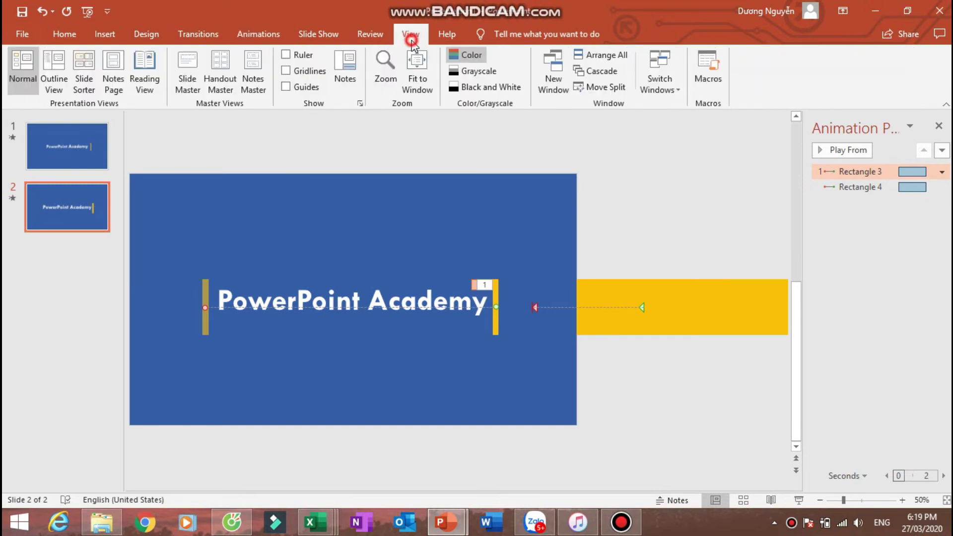
# Step: Turn on gridlines and pull the wide bar's path end left to match the thin bar's end
pyautogui.click(285, 71)
pyautogui.click(535, 308)
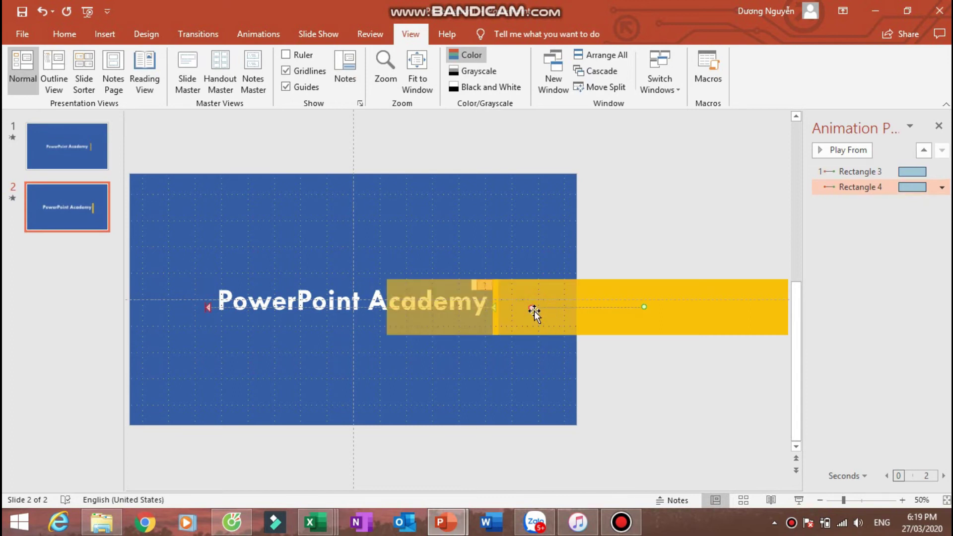
pyautogui.moveTo(534, 310); pyautogui.dragTo(353, 301)
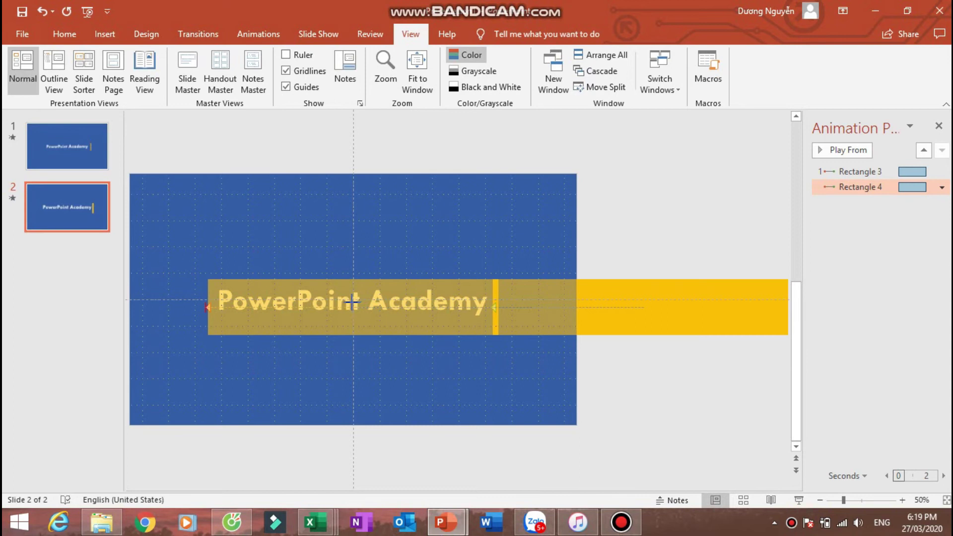
pyautogui.moveTo(348, 301); pyautogui.dragTo(347, 301)
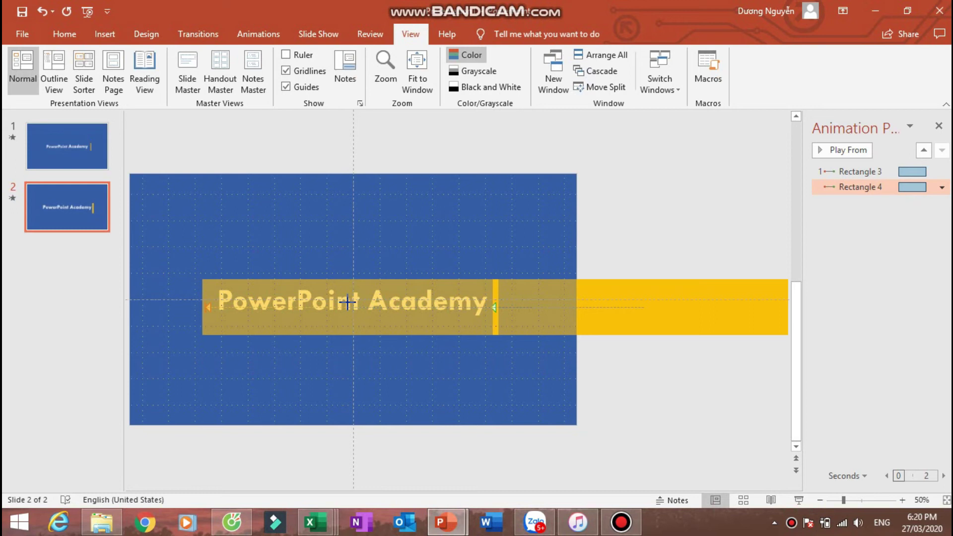
pyautogui.click(347, 304)
pyautogui.click(497, 284)
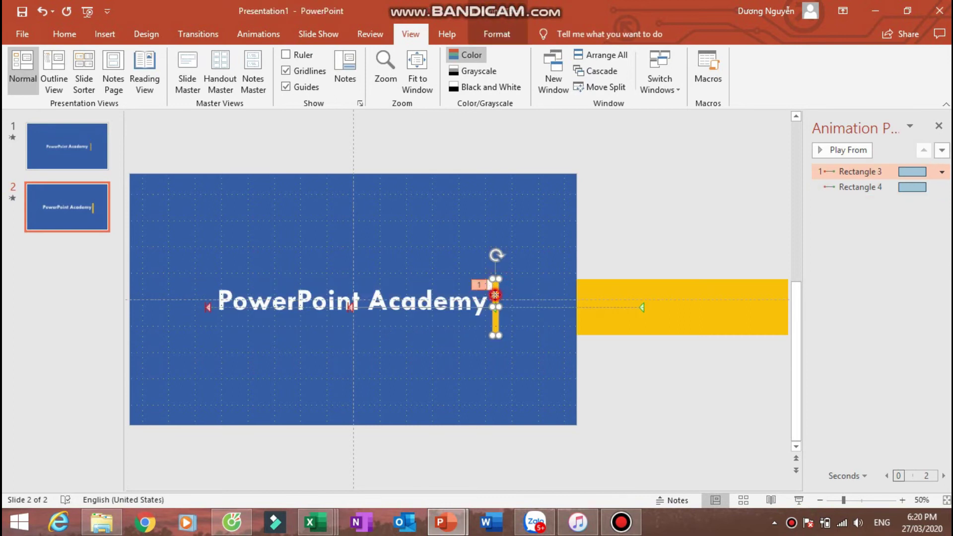
pyautogui.click(209, 305)
pyautogui.click(230, 311)
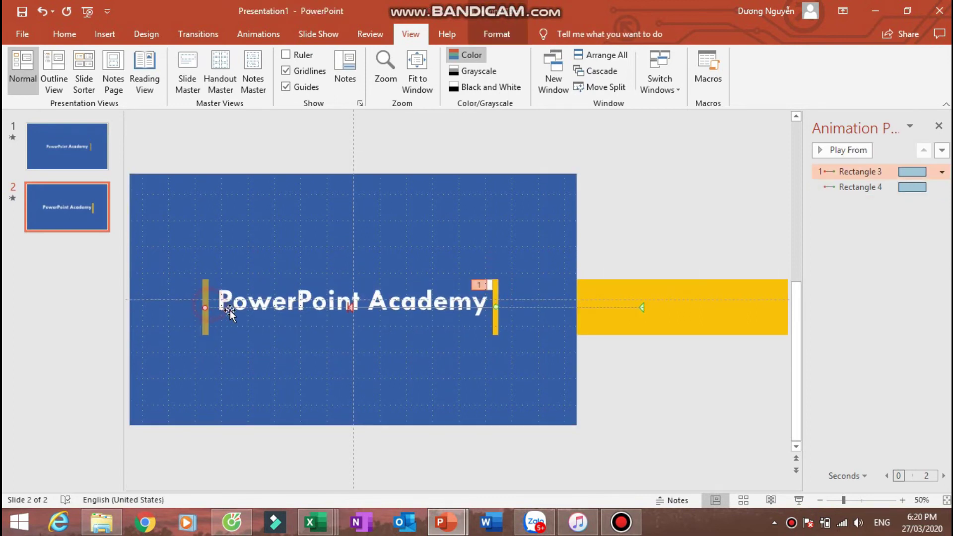
pyautogui.click(352, 308)
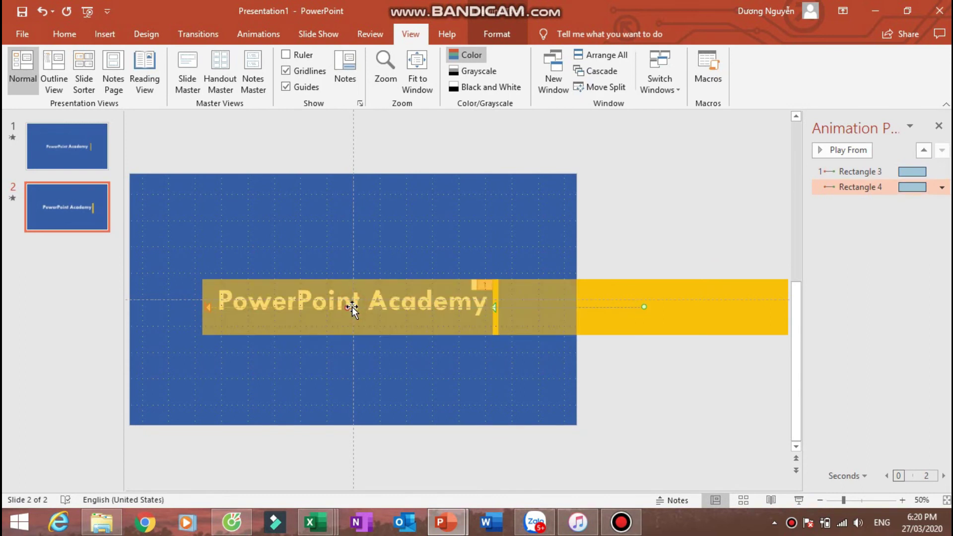
pyautogui.click(619, 227)
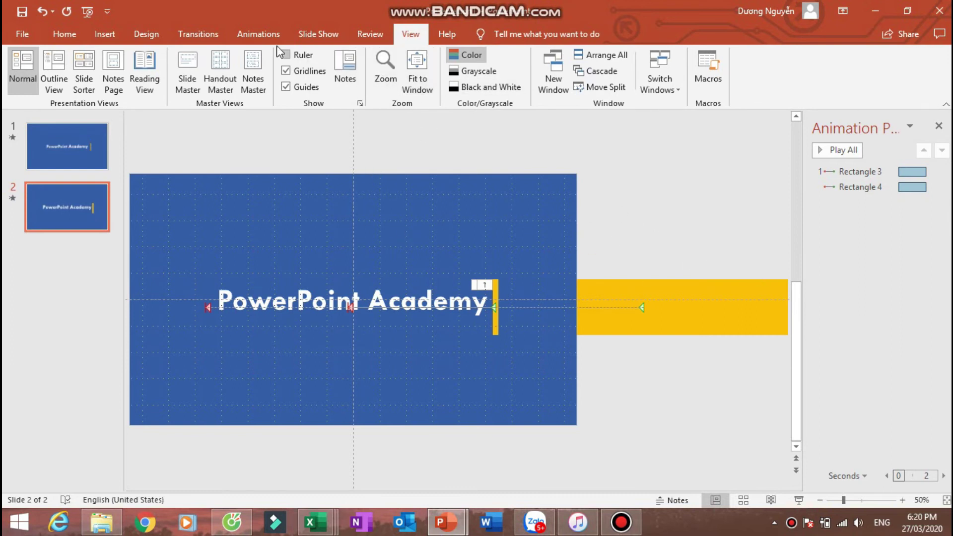
pyautogui.click(258, 34)
# Step: Preview the animation, then add a second Lines motion path running Right to both yellow bars
pyautogui.click(21, 64)
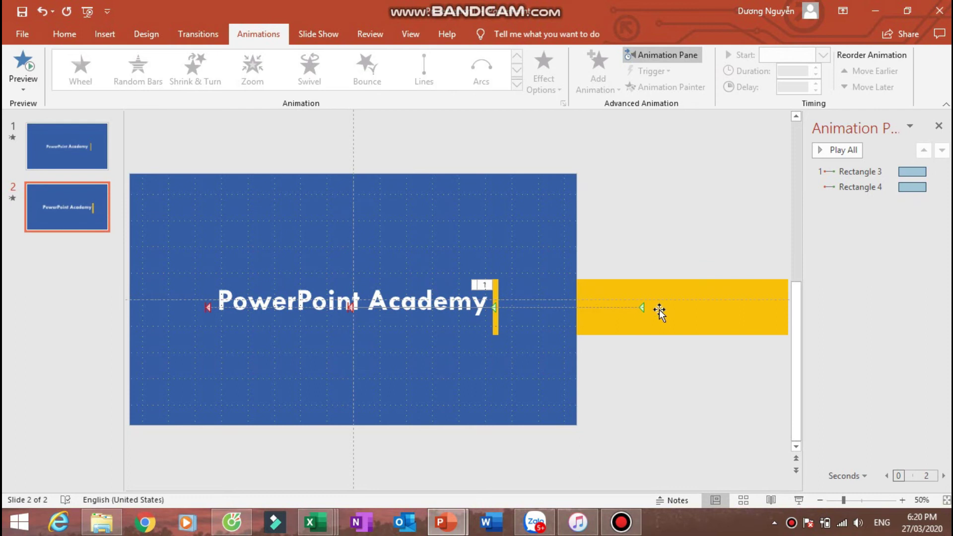
pyautogui.click(497, 290)
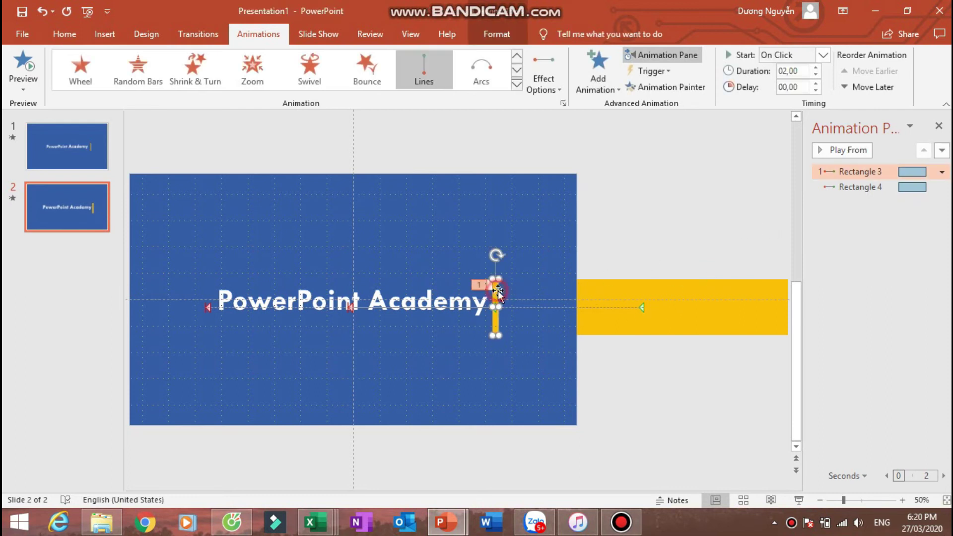
pyautogui.keyDown('shift'); pyautogui.click(626, 288); pyautogui.keyUp('shift')
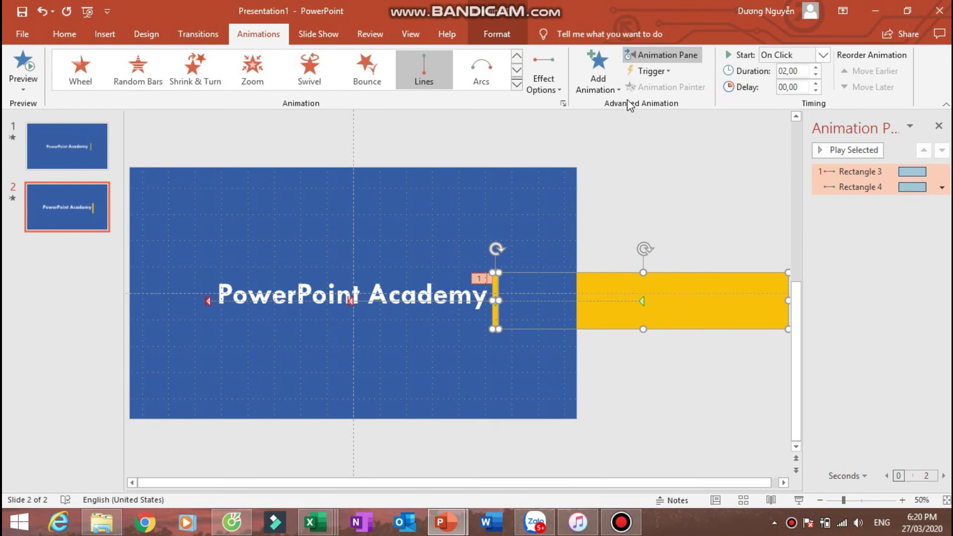
pyautogui.click(616, 85)
pyautogui.scroll(-5, 656, 296)
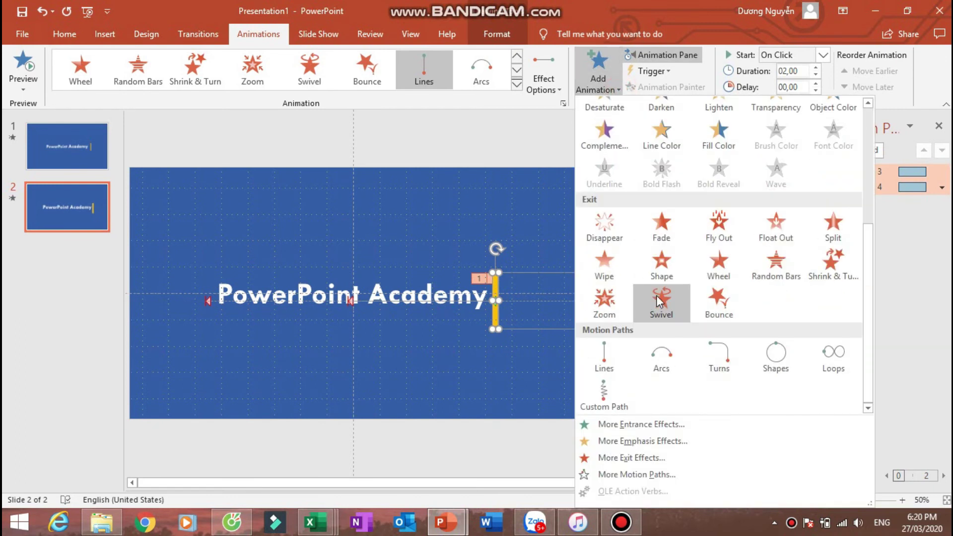
pyautogui.click(606, 359)
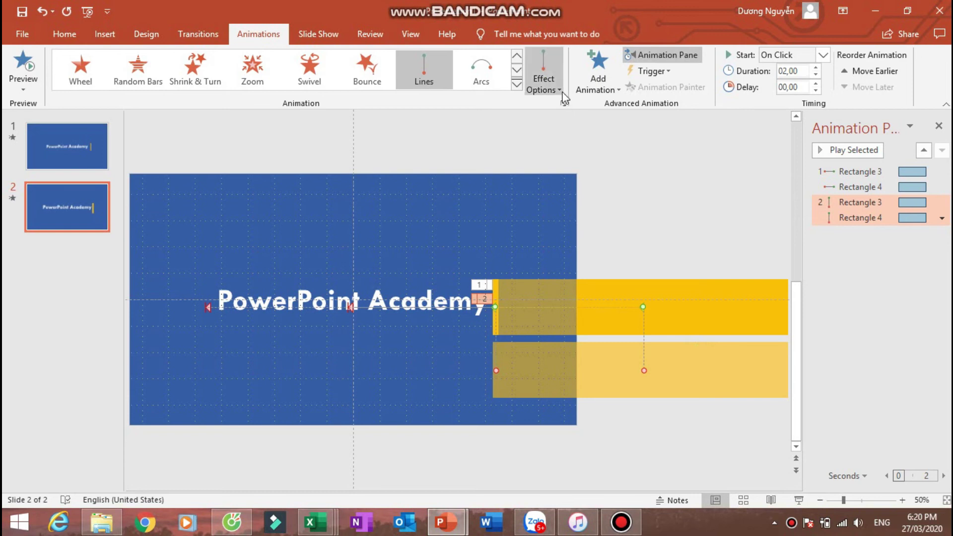
pyautogui.click(545, 82)
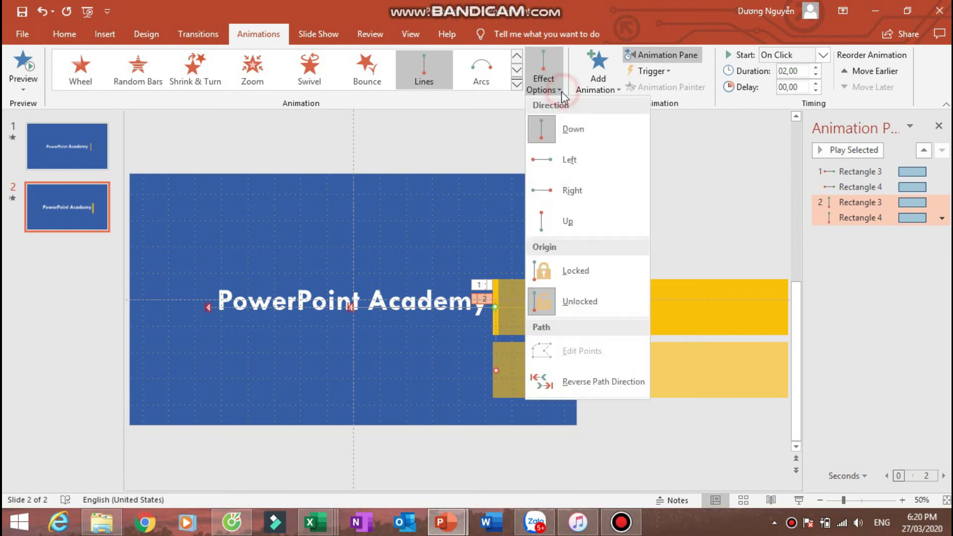
pyautogui.click(579, 190)
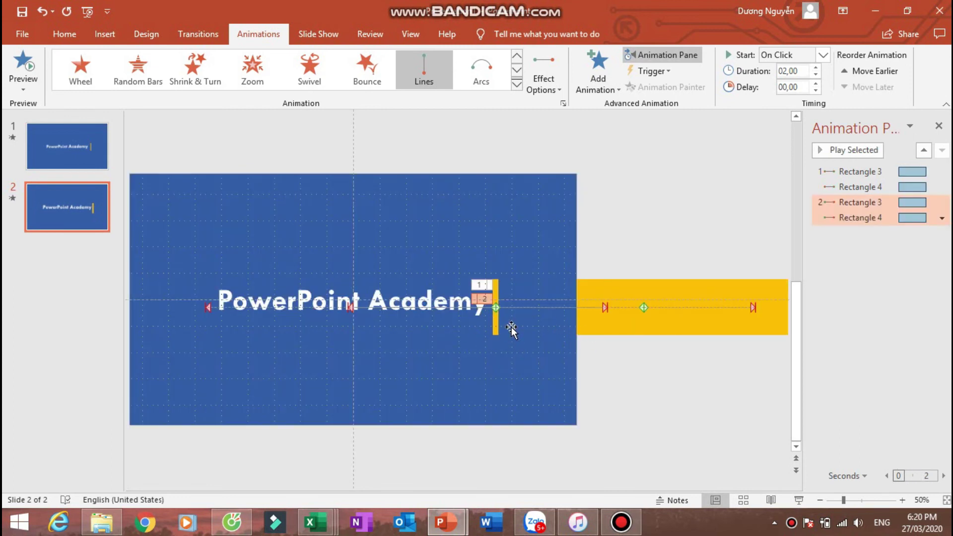
# Step: Move the thin bar's second motion path so it starts just left of the title
pyautogui.click(606, 308)
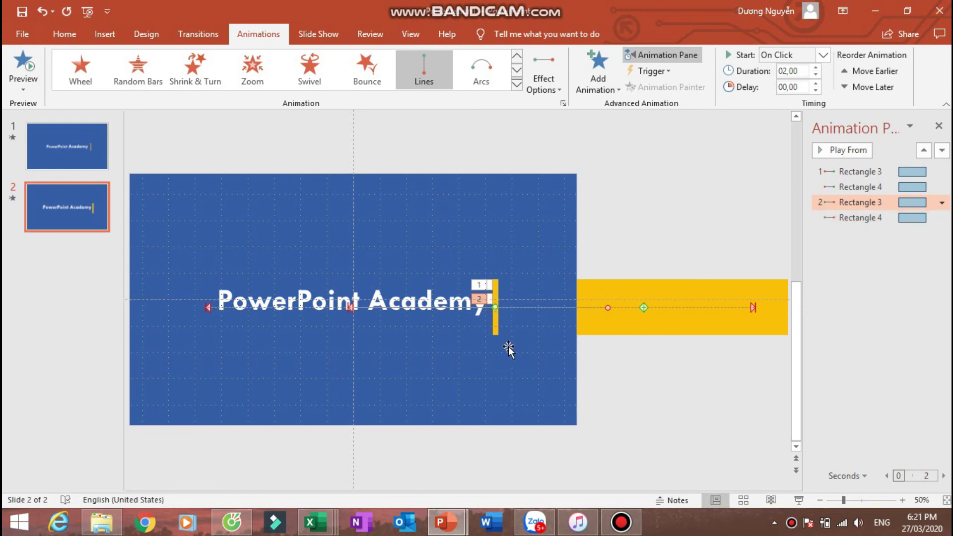
pyautogui.click(494, 306)
pyautogui.click(609, 308)
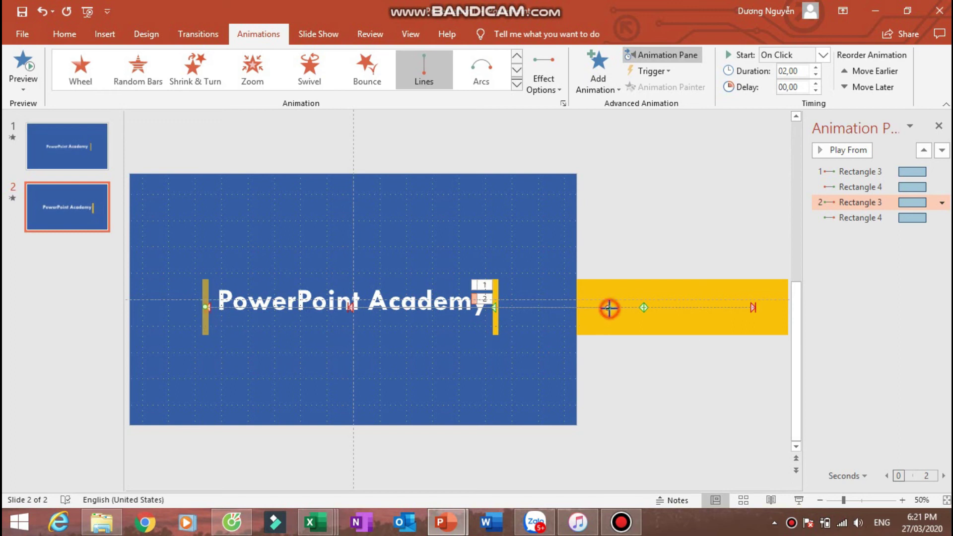
pyautogui.moveTo(609, 308); pyautogui.dragTo(496, 309)
# Step: Move the wide bar's second motion path over the title and shorten it to end near its right edge
pyautogui.click(645, 306)
pyautogui.moveTo(644, 302); pyautogui.dragTo(347, 301)
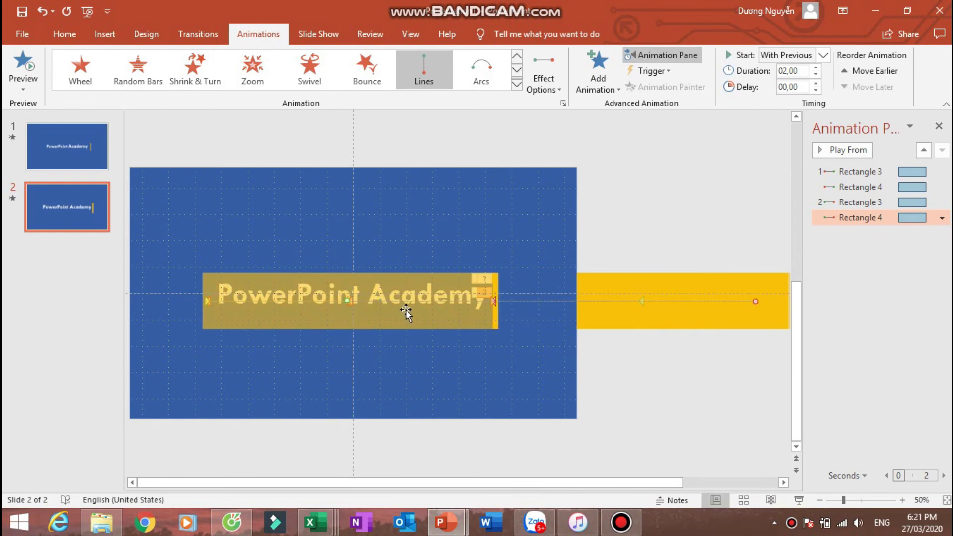
pyautogui.moveTo(756, 301); pyautogui.dragTo(505, 300)
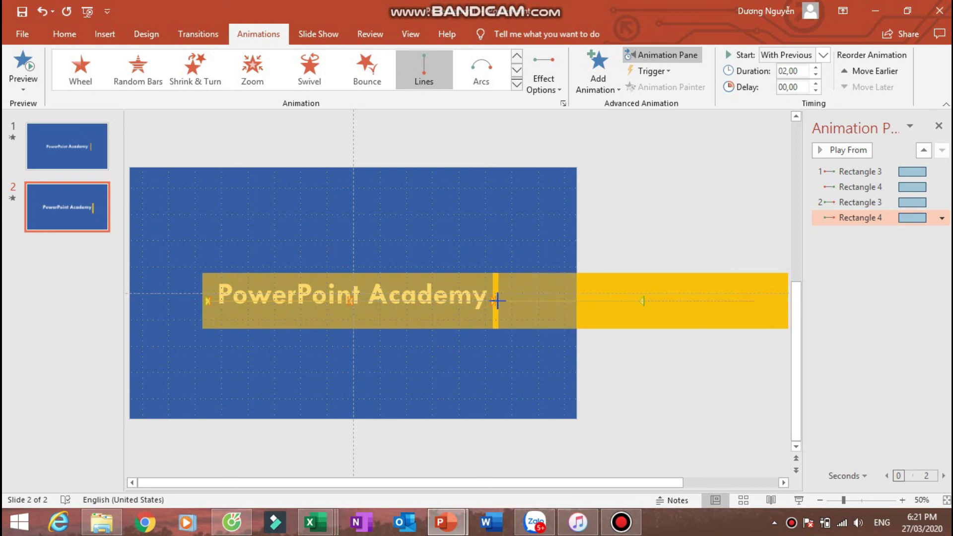
pyautogui.click(640, 299)
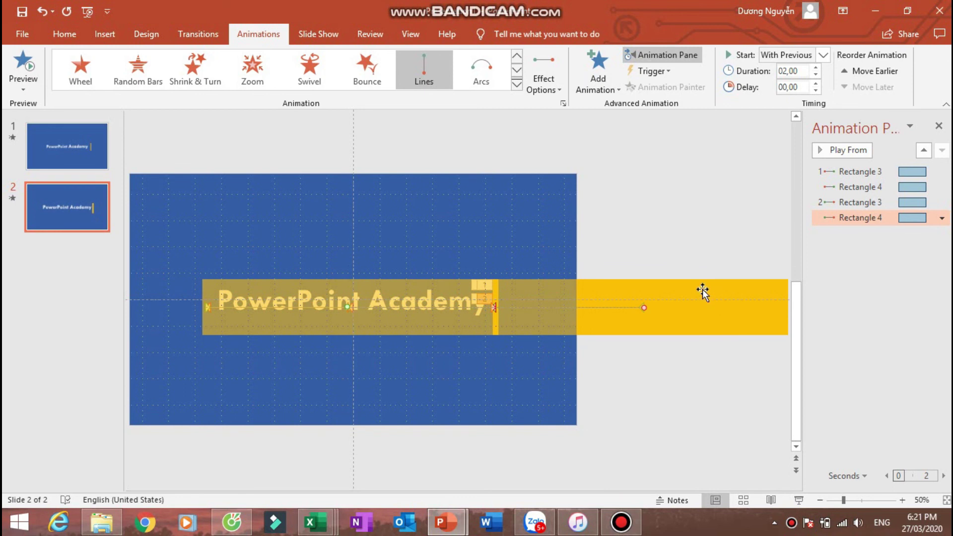
pyautogui.click(24, 78)
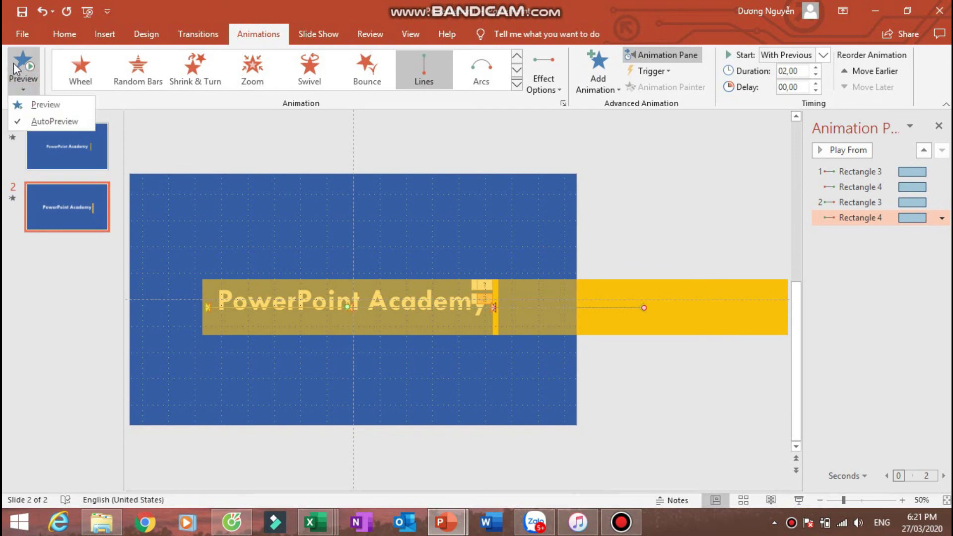
pyautogui.click(45, 104)
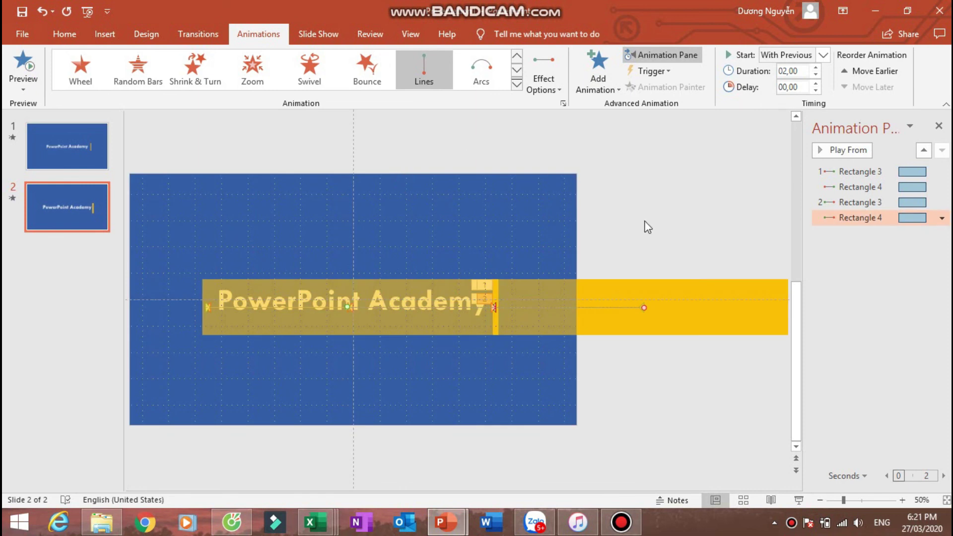
pyautogui.click(798, 500)
pyautogui.press('Escape')
pyautogui.hotkey('shift', 'F5')
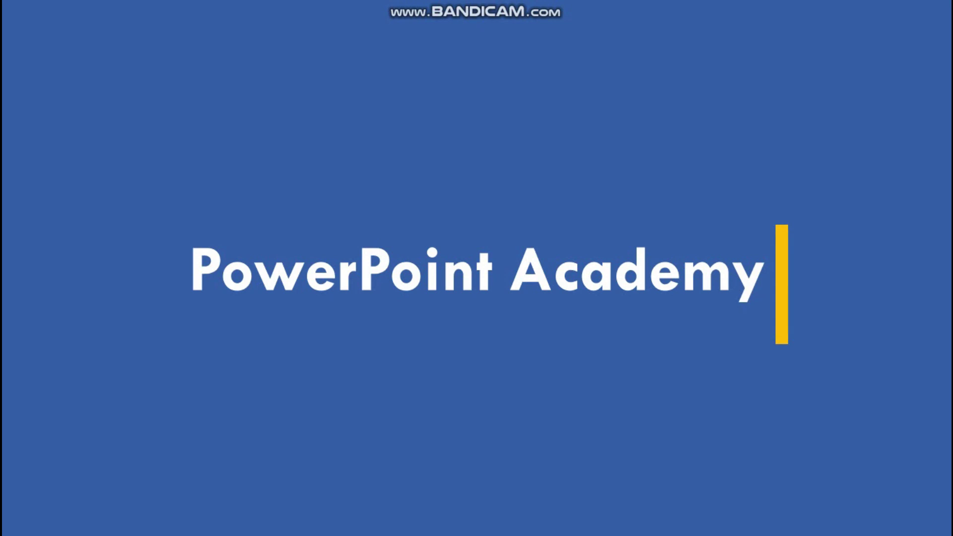
pyautogui.press('Escape')
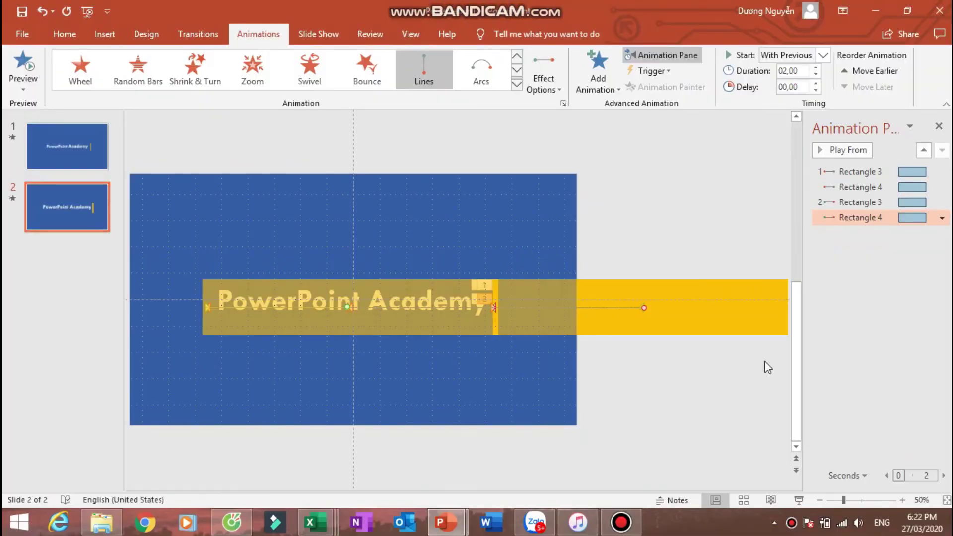